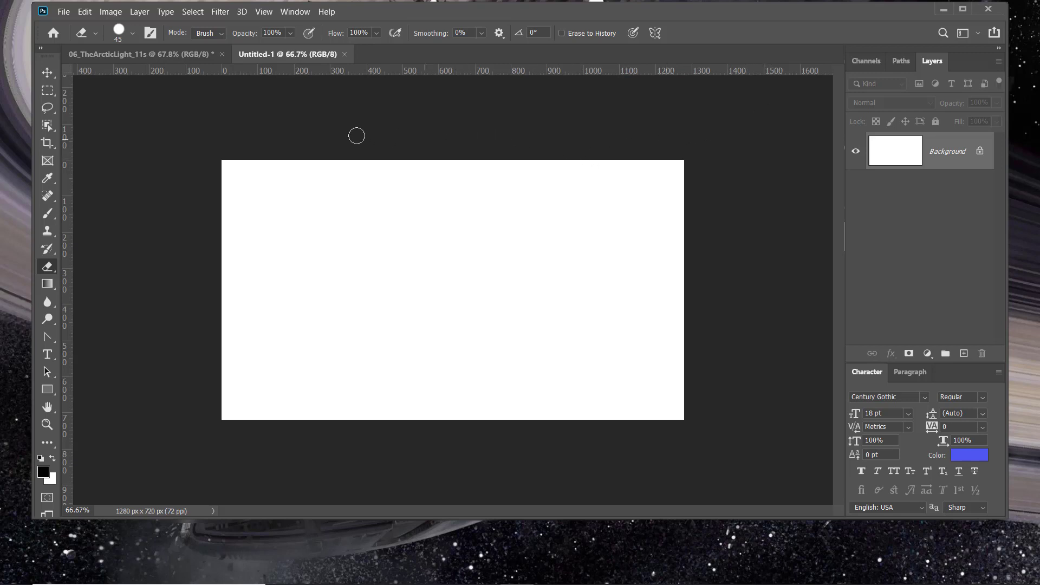
- Open the image 06_StockPhotoGuy.jpg from the 99_SendOut folder
click(67, 13)
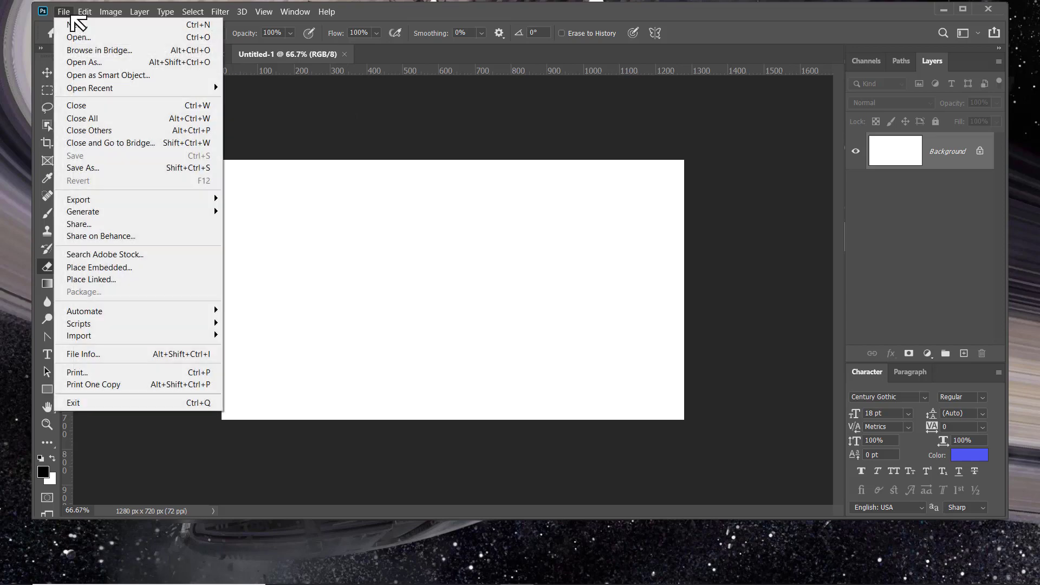
click(96, 38)
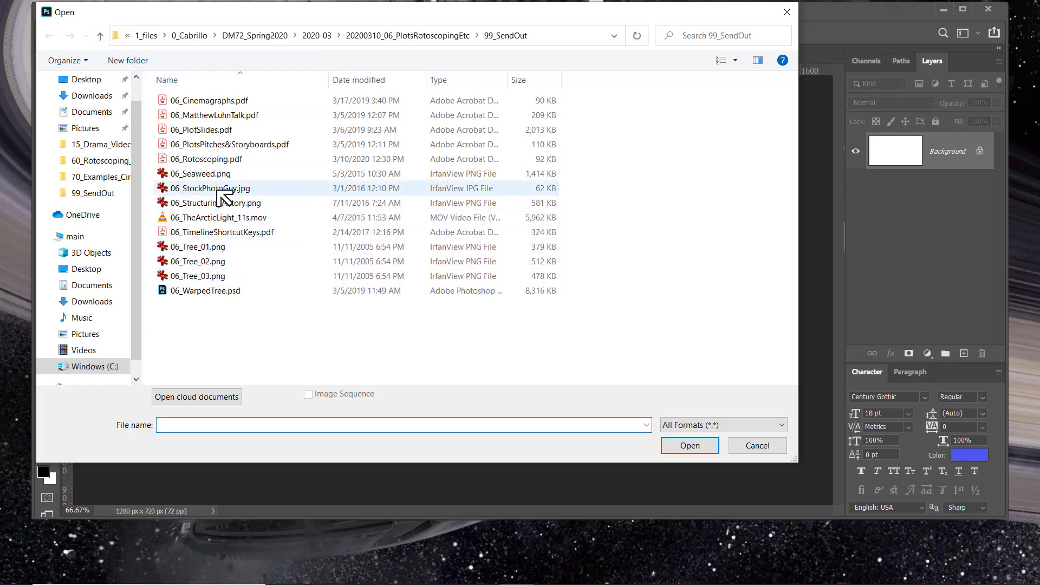
click(217, 189)
click(680, 446)
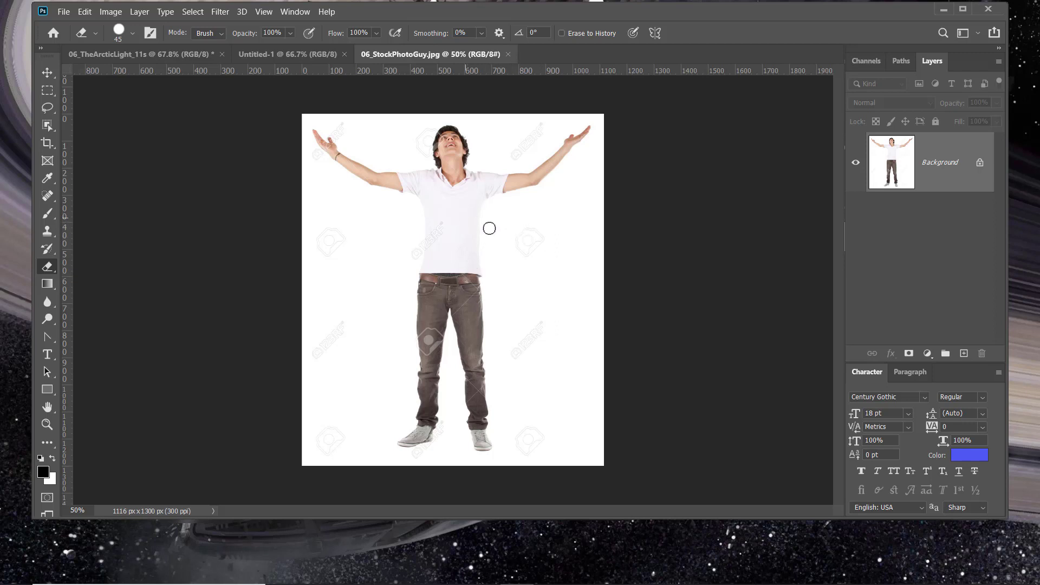
- Select the white backdrop with the Magic Wand and convert the locked Background into a regular layer named Layer 0
key(w)
right_click(47, 125)
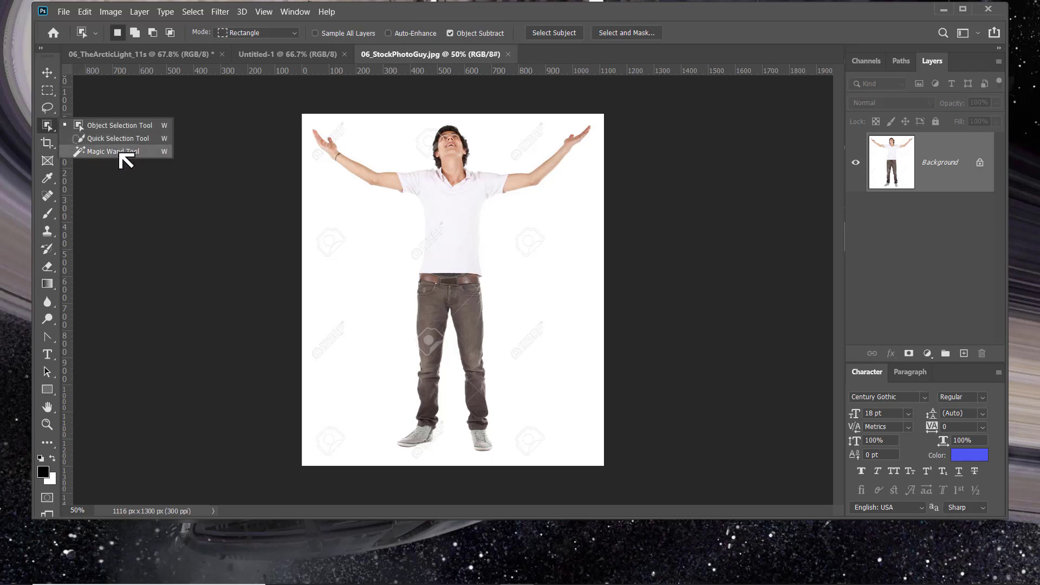
click(125, 153)
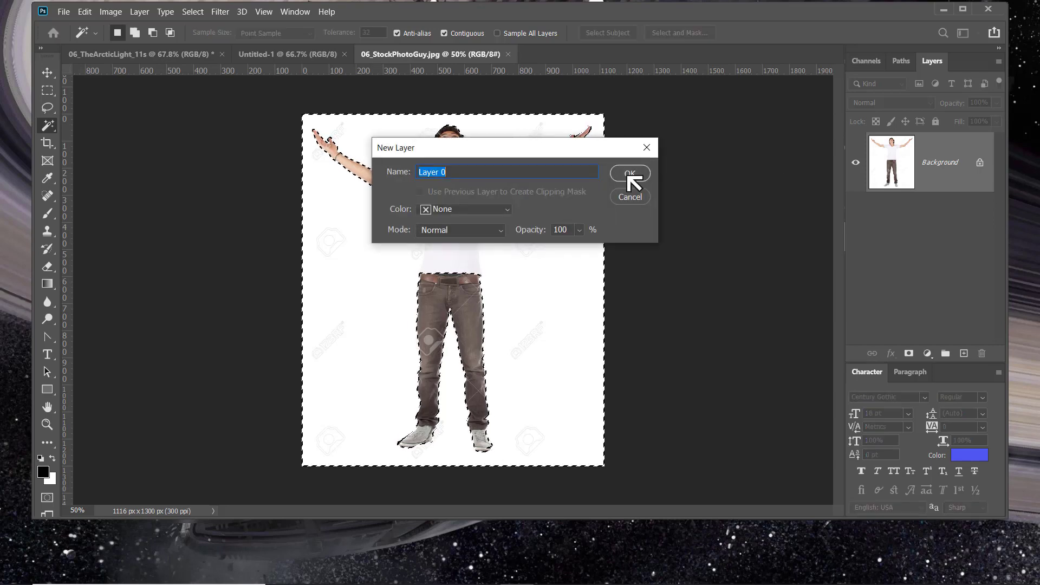
click(630, 175)
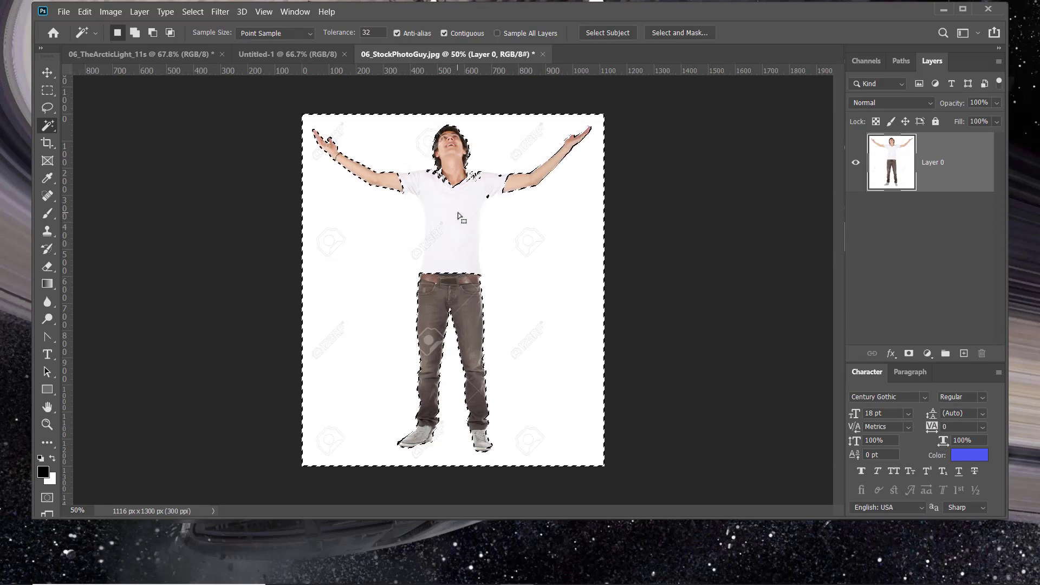
- In Quick Mask, paint over the shirt's shoulders, sleeves and upper side edges with a 25 px brush
key(ctrl+plus)
key(ctrl+plus)
key(ctrl+plus)
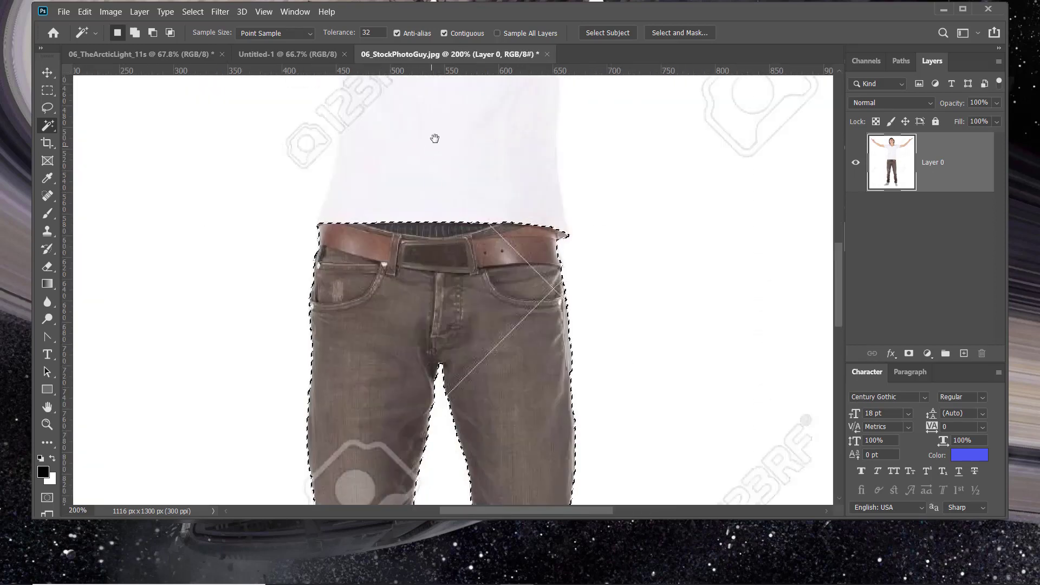
drag(434, 138, 484, 391)
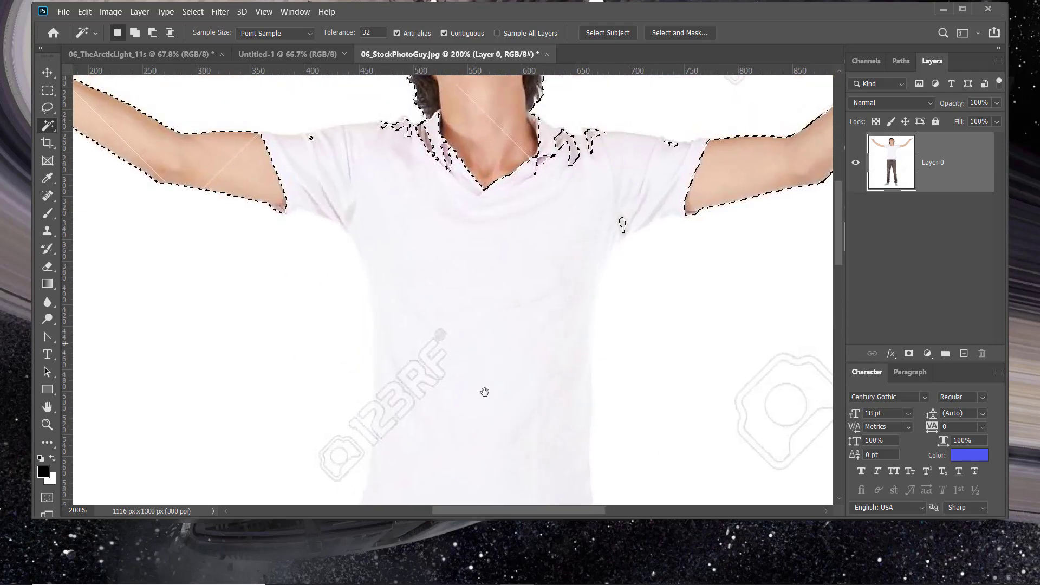
key(q)
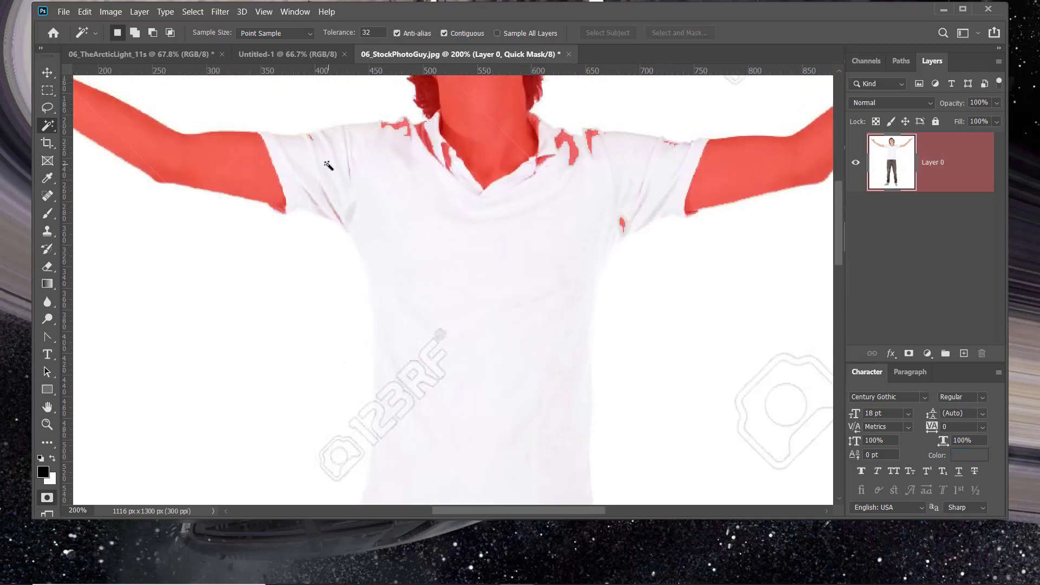
key(b)
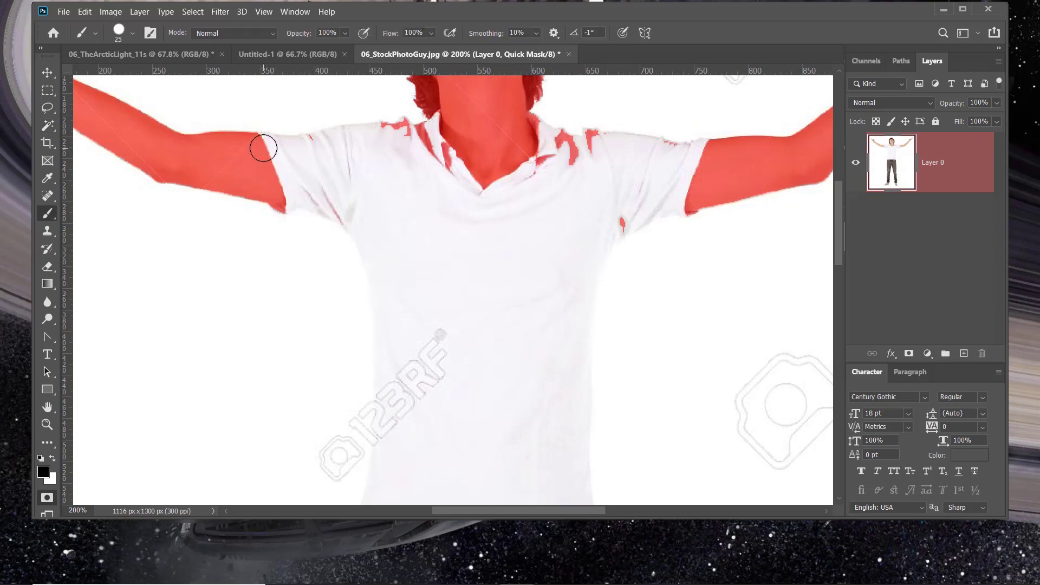
drag(264, 147, 448, 128)
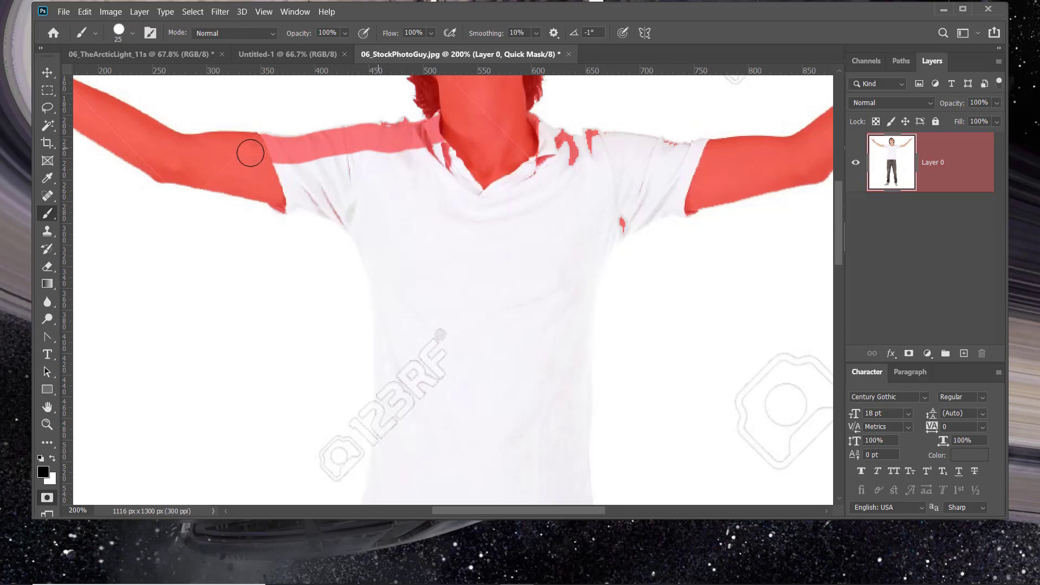
mouse_move(265, 138)
mouse_down()
mouse_move(283, 201)
mouse_move(320, 191)
mouse_move(365, 231)
mouse_move(384, 285)
mouse_move(386, 347)
mouse_up()
drag(290, 159, 449, 146)
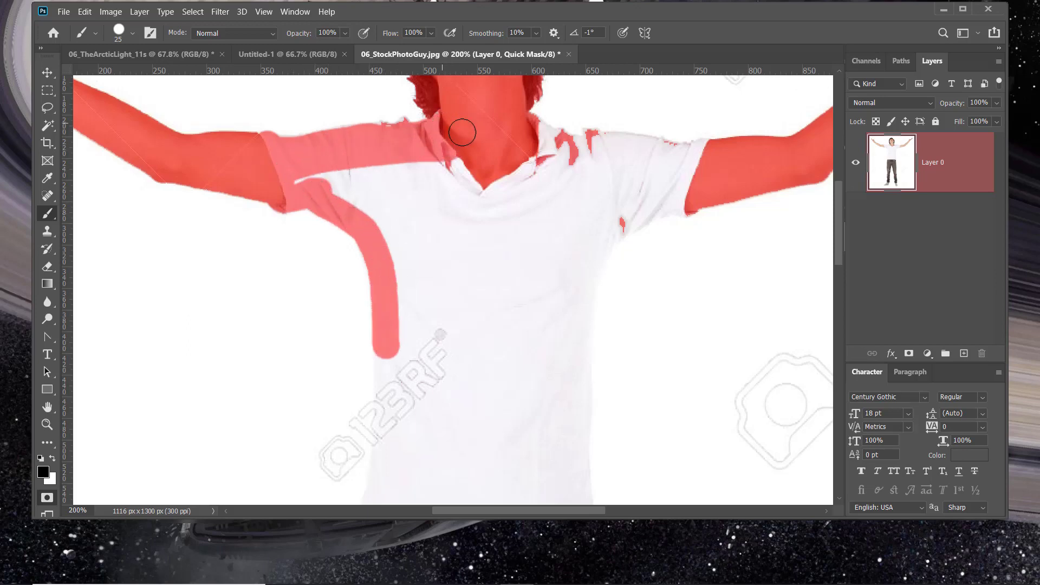
drag(526, 130, 705, 154)
mouse_move(694, 193)
mouse_down()
mouse_move(614, 228)
mouse_move(576, 304)
mouse_up()
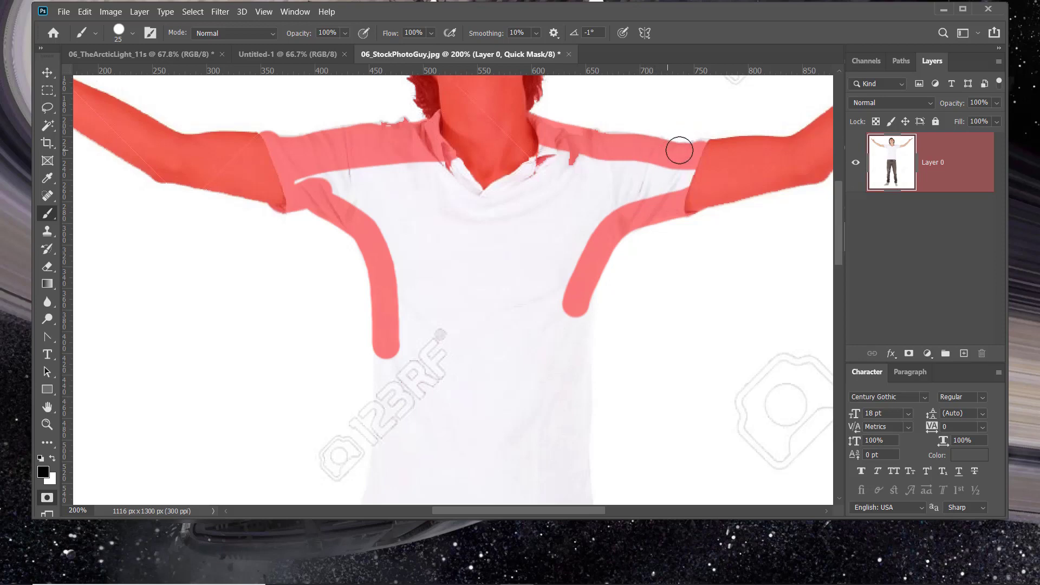
- Enlarge the brush to 40 px and mask the rest of the shirt from the collar down to the belt
key(bracketright)
key(bracketright)
key(bracketright)
mouse_move(668, 167)
mouse_down()
mouse_move(686, 181)
mouse_move(555, 155)
mouse_move(528, 170)
mouse_move(420, 163)
mouse_move(300, 174)
mouse_move(369, 222)
mouse_move(383, 207)
mouse_move(360, 191)
mouse_move(419, 215)
mouse_move(421, 241)
mouse_move(409, 250)
mouse_move(409, 237)
mouse_move(418, 332)
mouse_move(405, 167)
mouse_move(495, 183)
mouse_move(574, 178)
mouse_move(504, 206)
mouse_move(654, 195)
mouse_move(615, 198)
mouse_move(543, 310)
mouse_move(561, 205)
mouse_move(526, 234)
mouse_move(459, 365)
mouse_move(462, 283)
mouse_move(519, 168)
mouse_move(437, 255)
mouse_up()
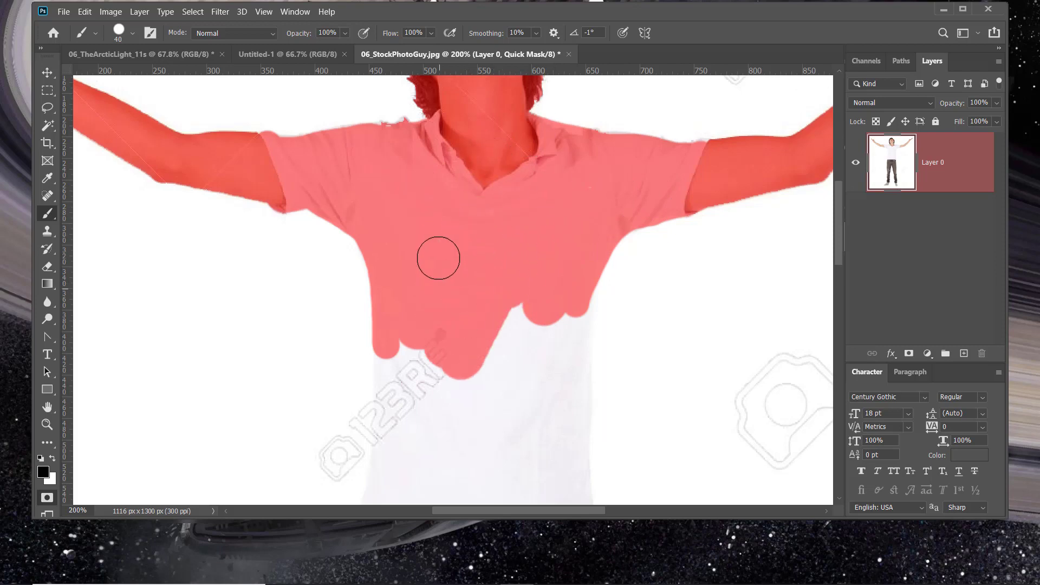
mouse_move(473, 310)
mouse_down()
mouse_move(527, 164)
mouse_move(518, 178)
mouse_up()
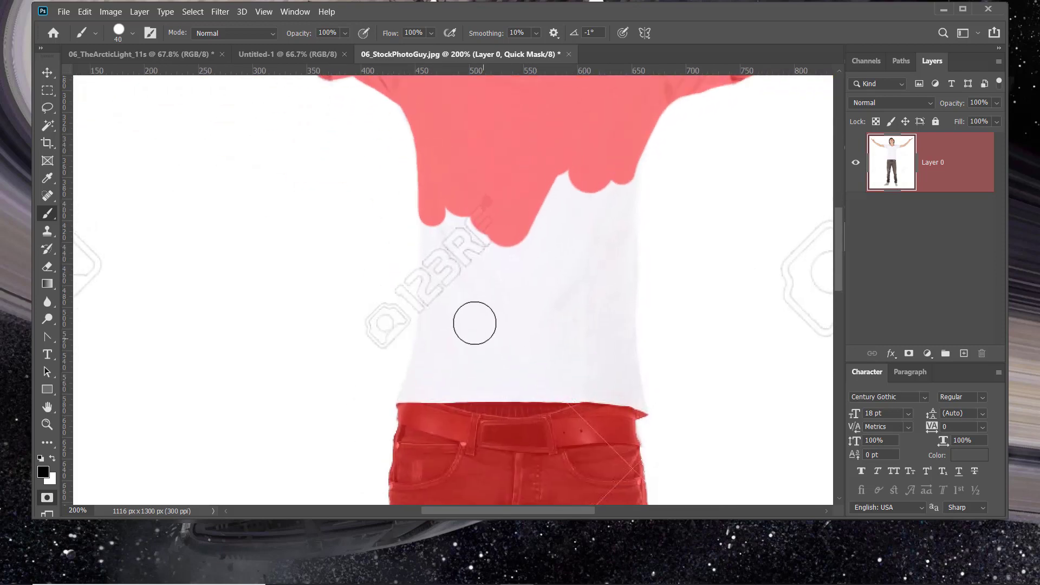
drag(444, 230, 420, 388)
mouse_move(623, 179)
mouse_down()
mouse_move(615, 331)
mouse_move(624, 410)
mouse_move(579, 294)
mouse_move(563, 177)
mouse_move(569, 256)
mouse_move(581, 194)
mouse_move(483, 220)
mouse_move(445, 411)
mouse_move(591, 410)
mouse_move(558, 351)
mouse_move(528, 177)
mouse_move(550, 363)
mouse_move(519, 233)
mouse_move(464, 352)
mouse_move(490, 250)
mouse_move(463, 353)
mouse_move(553, 384)
mouse_move(512, 369)
mouse_move(521, 315)
mouse_up()
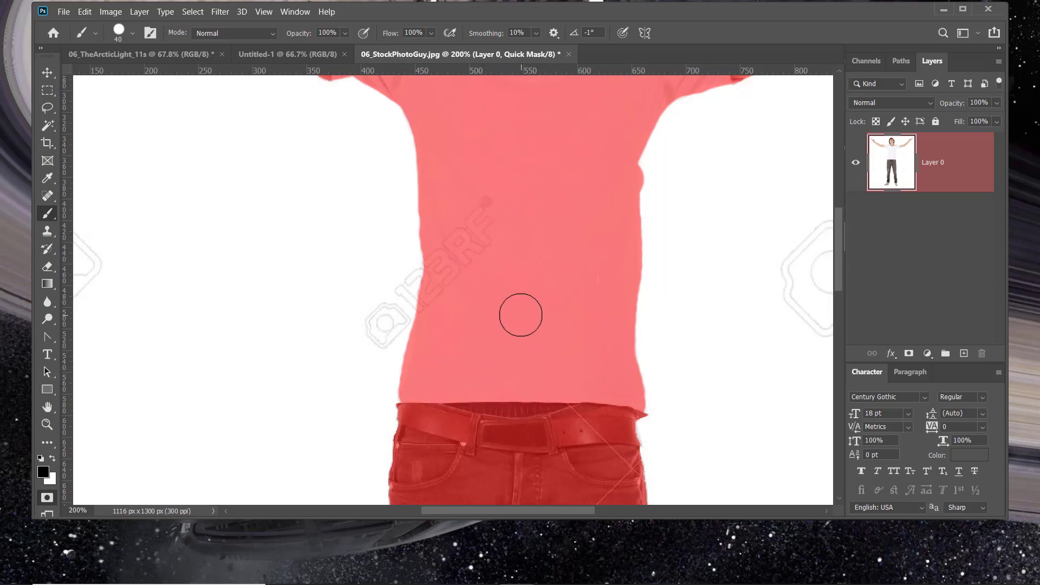
- Turn the quick mask back into a selection, delete the white backdrop around the man and deselect
key(ctrl+0)
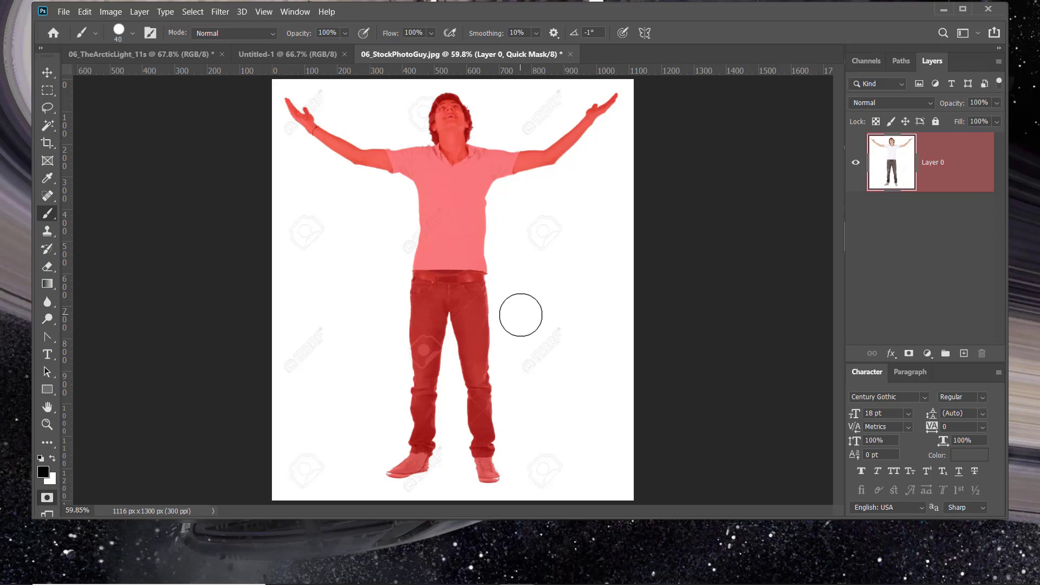
key(q)
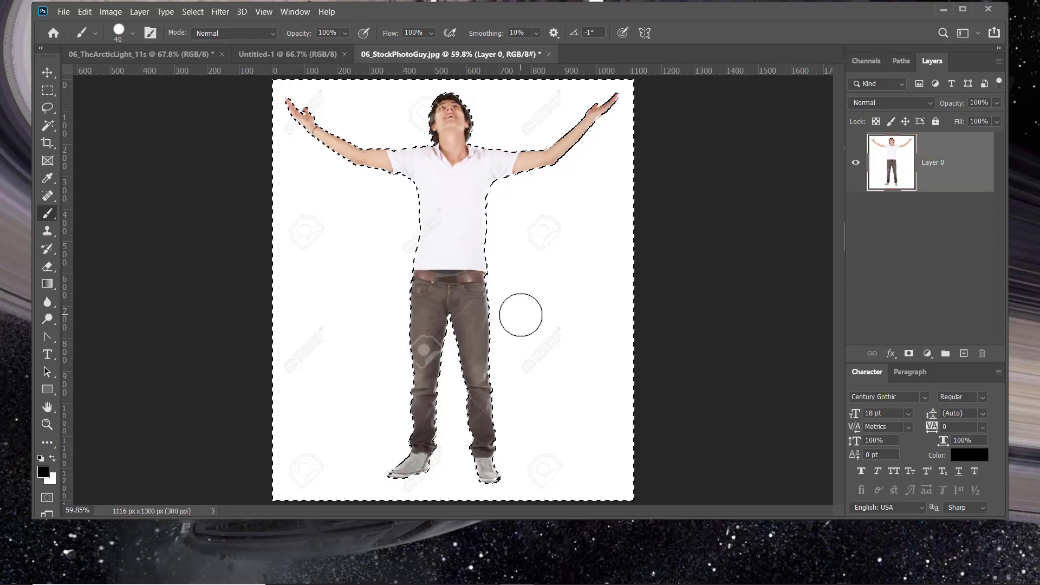
key(Delete)
key(ctrl+d)
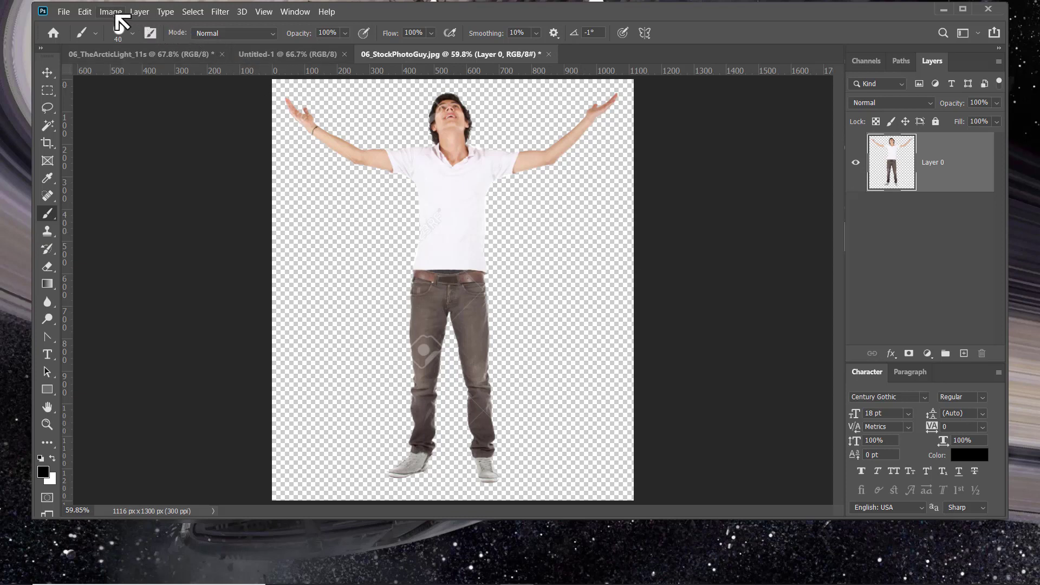
- Start Puppet Warp on the cut-out man with mesh density set to More Points and the mesh shown
click(85, 13)
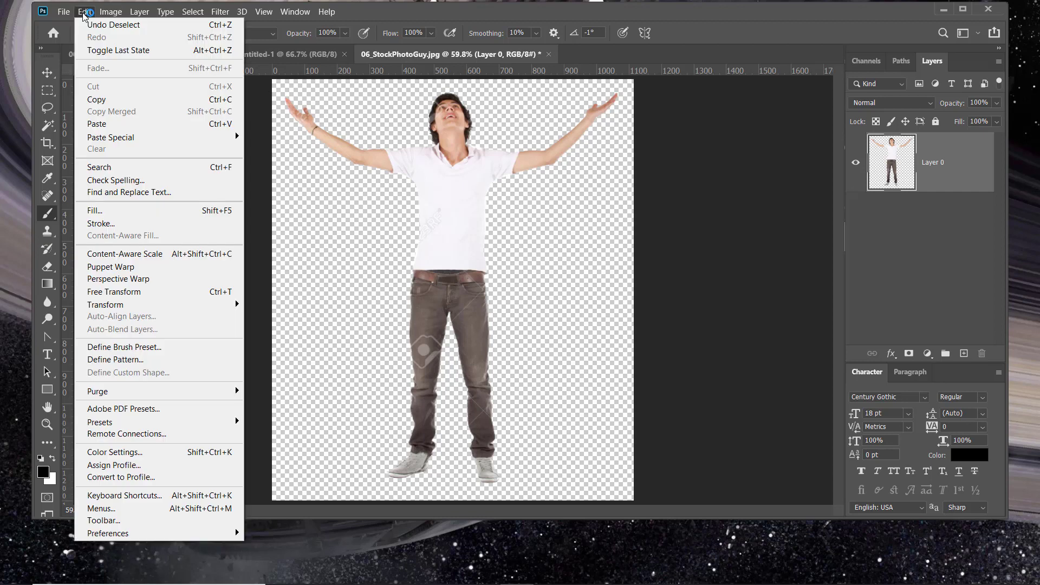
click(115, 268)
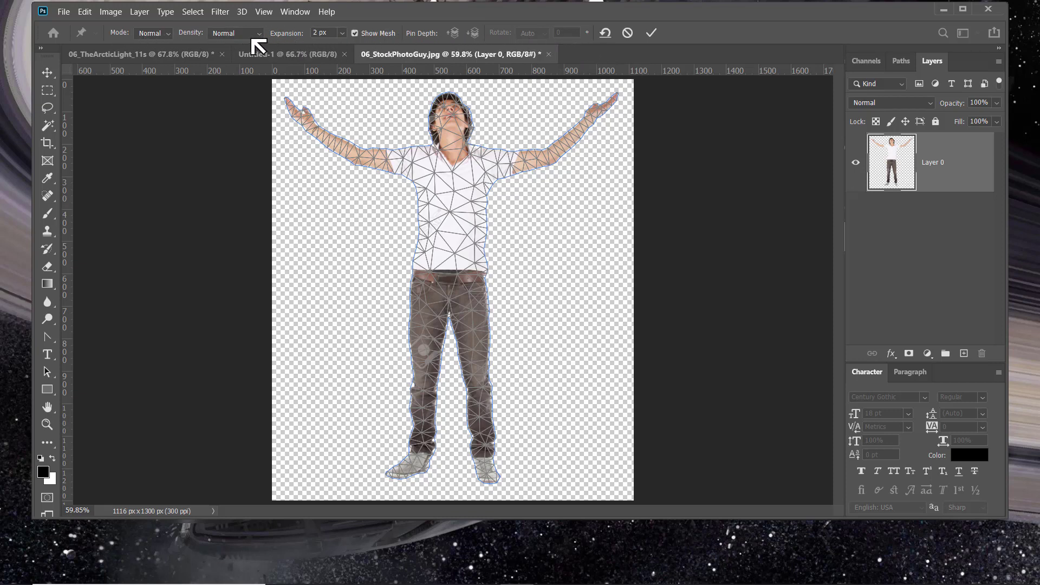
click(258, 34)
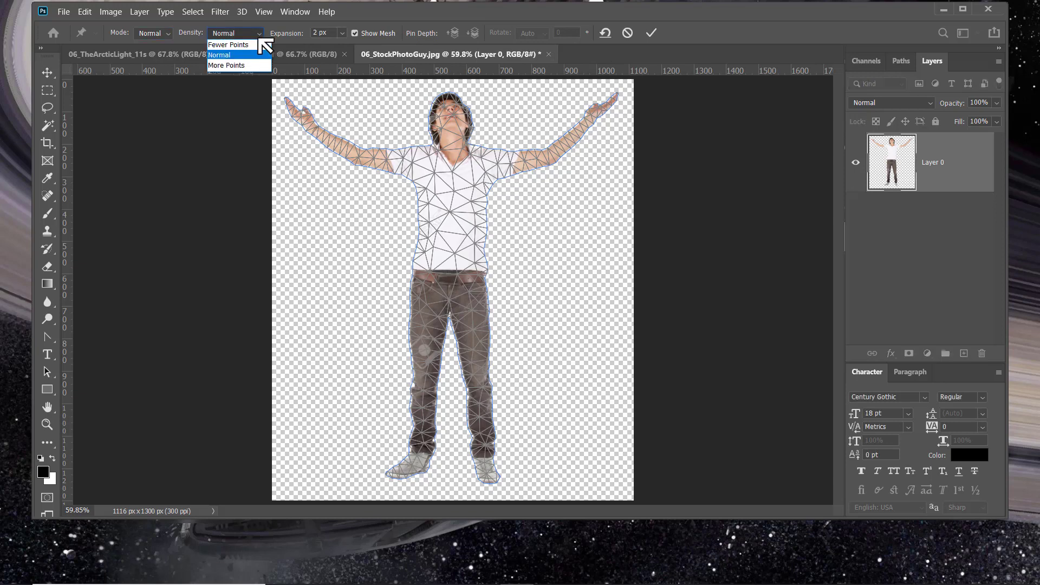
click(250, 46)
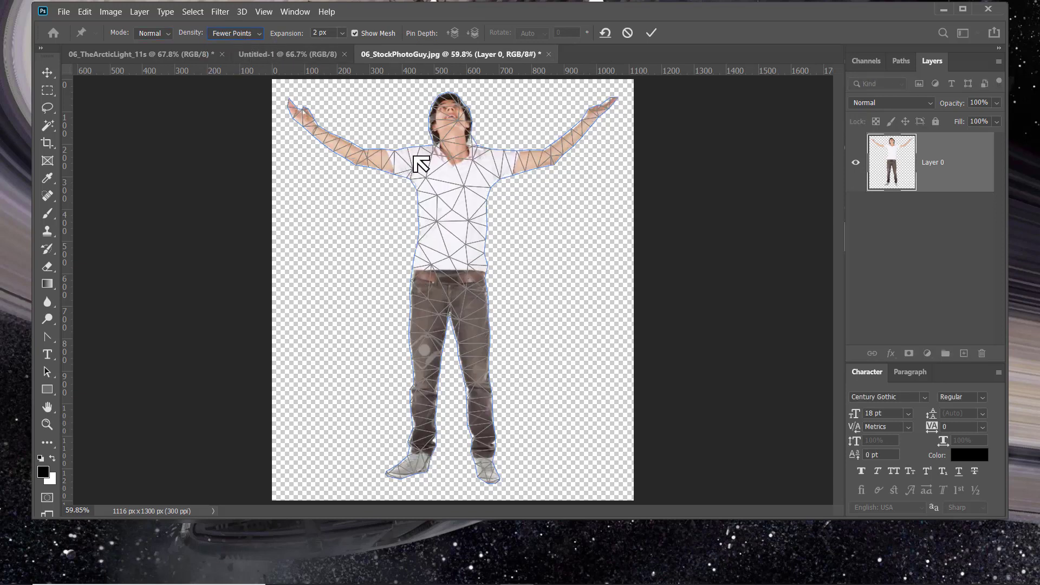
click(256, 34)
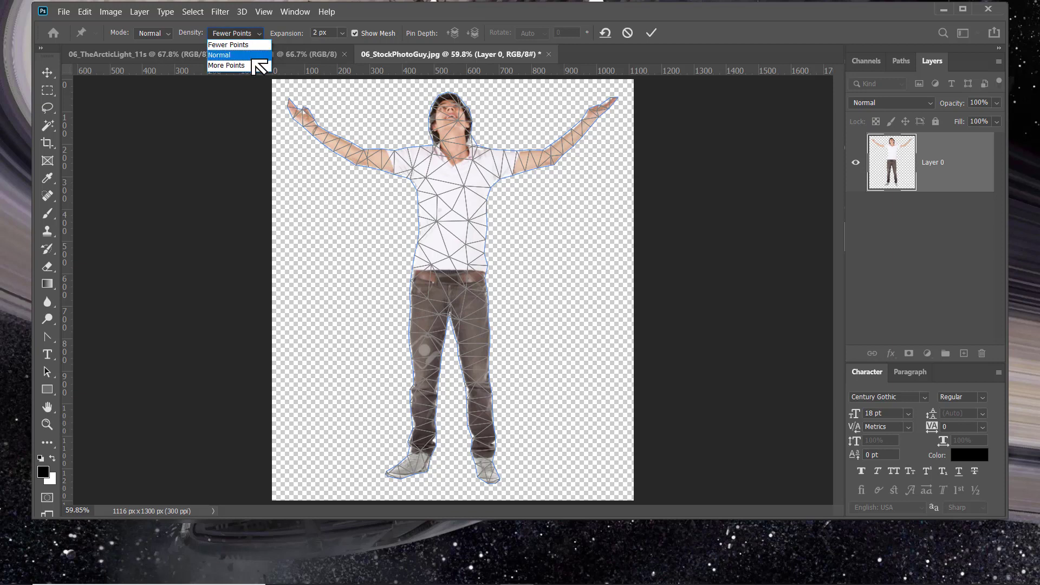
click(253, 67)
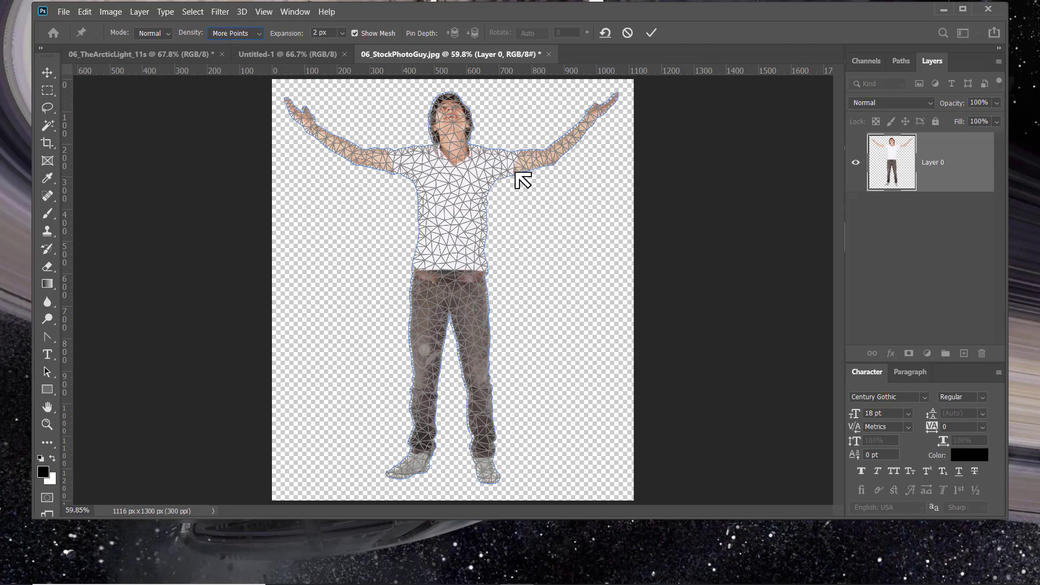
click(360, 33)
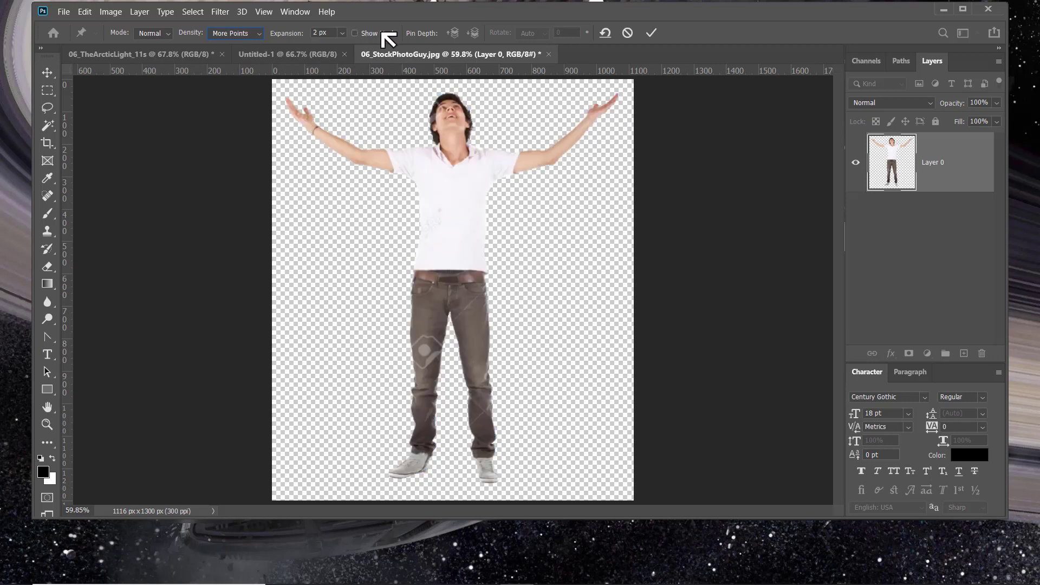
click(354, 33)
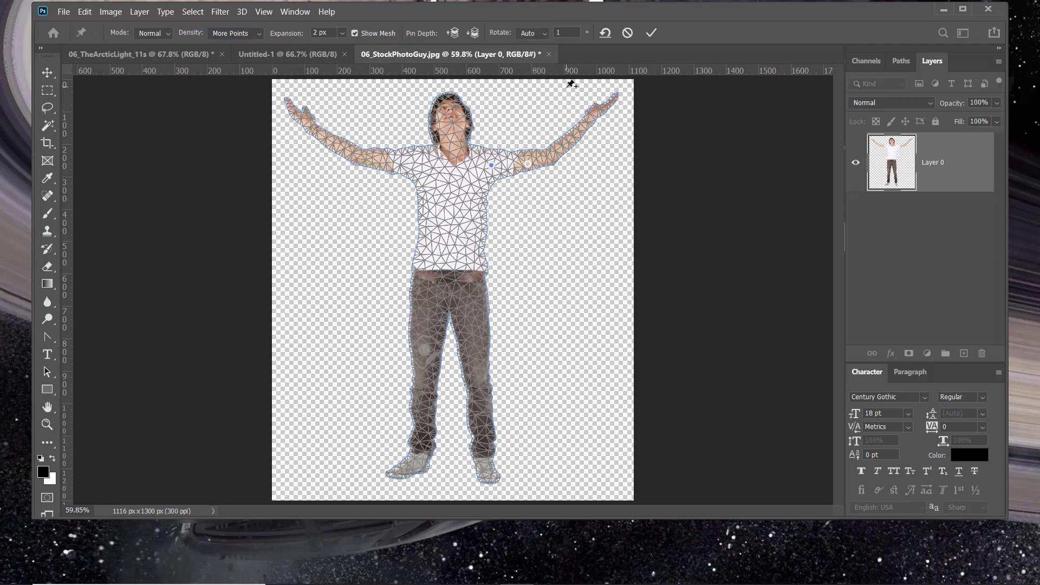
- Pin the hand and elbow of the arm on the image's right side, removing the stray pins near that shoulder
key(Delete)
click(610, 103)
click(549, 157)
click(528, 164)
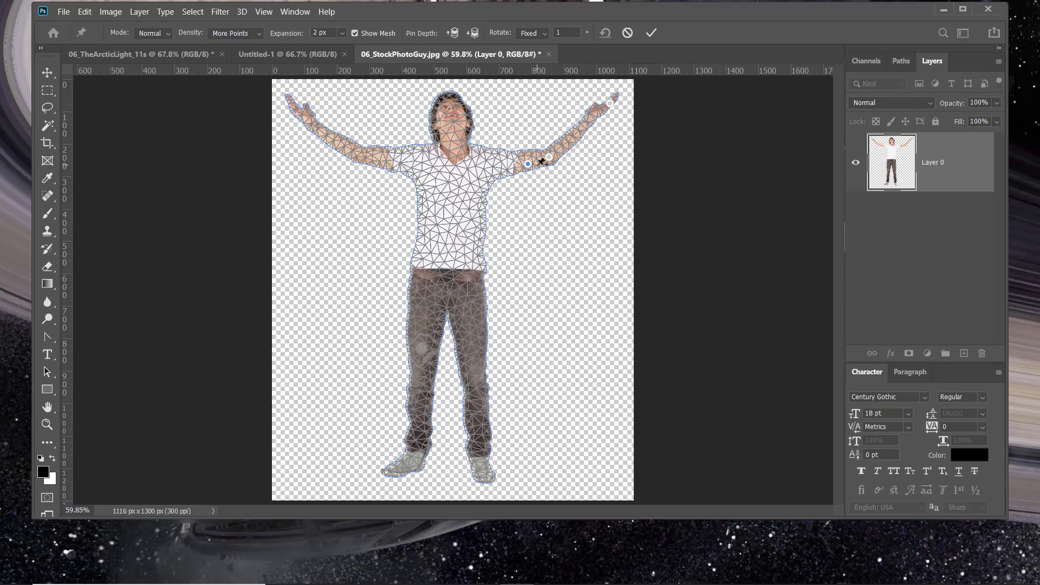
key(Delete)
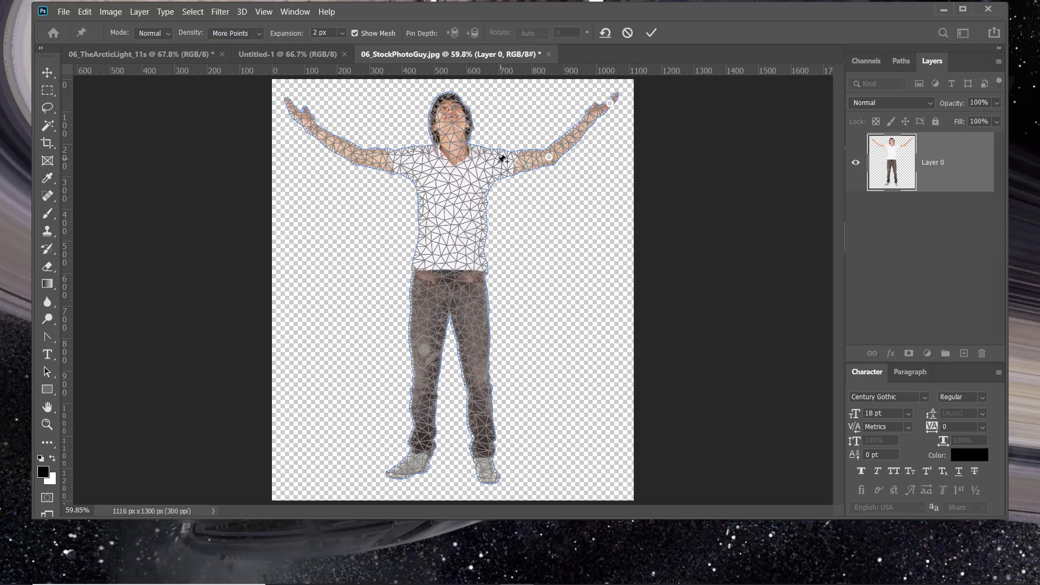
click(492, 167)
- Add puppet-warp pins to the other arm's elbow and hand, the head, the base of the neck, the ankles and the feet
click(356, 156)
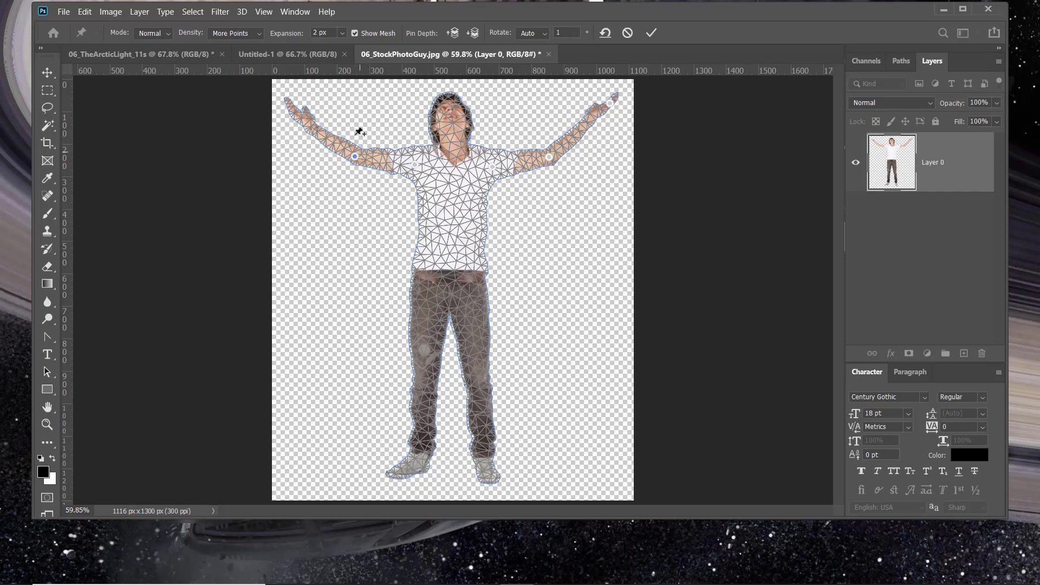
click(292, 109)
click(446, 102)
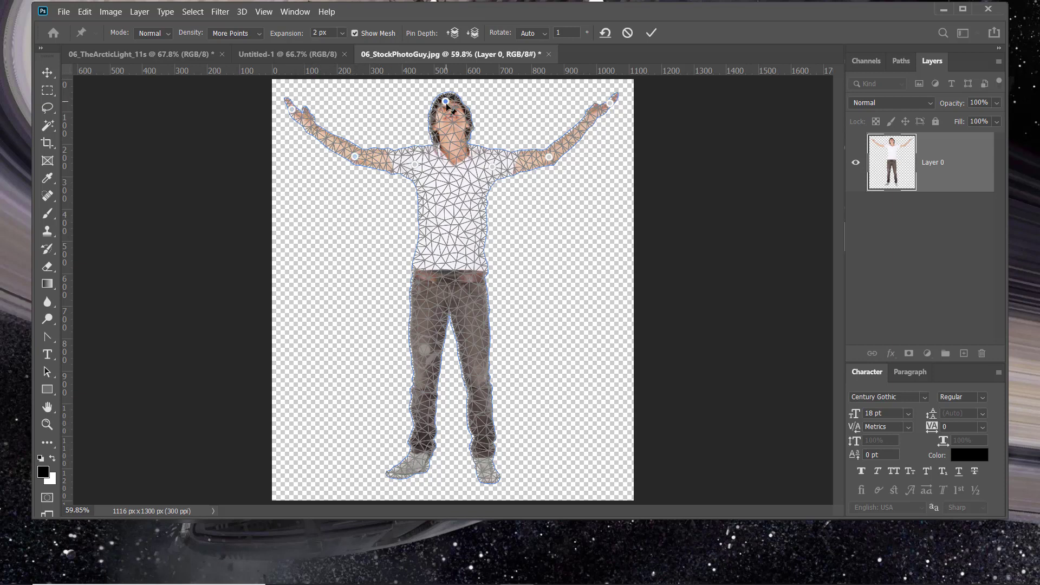
click(457, 158)
click(388, 475)
click(484, 451)
click(486, 480)
- Shift the hand and elbow pins of the arm on the image's right side slightly inward toward the body
mouse_move(610, 103)
mouse_down()
mouse_move(606, 186)
mouse_move(620, 133)
mouse_move(622, 104)
mouse_move(594, 216)
mouse_move(613, 121)
mouse_move(603, 107)
mouse_up()
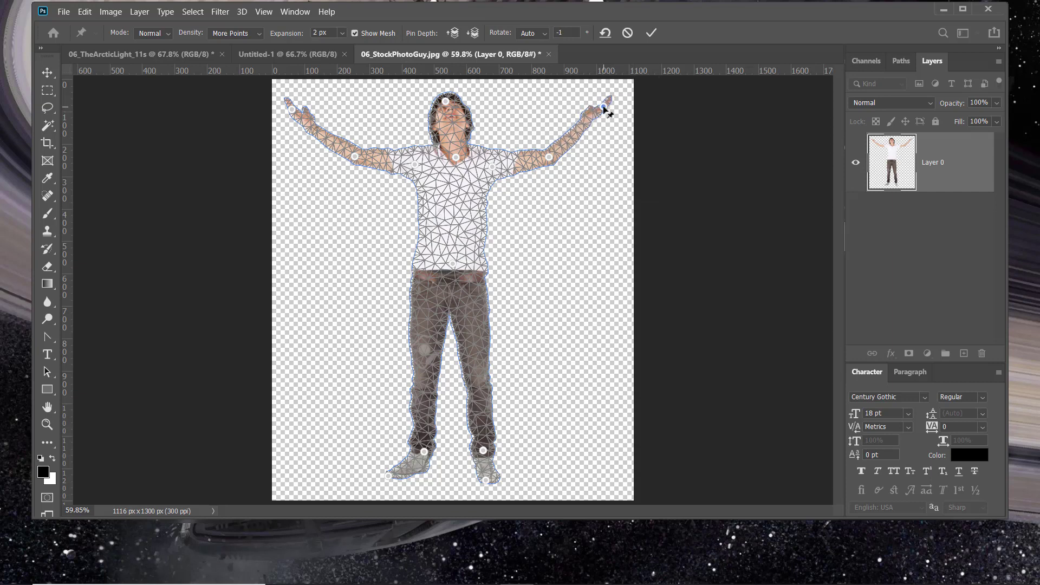
shift+click(549, 158)
mouse_move(549, 157)
mouse_down()
mouse_move(539, 224)
mouse_move(544, 158)
mouse_up()
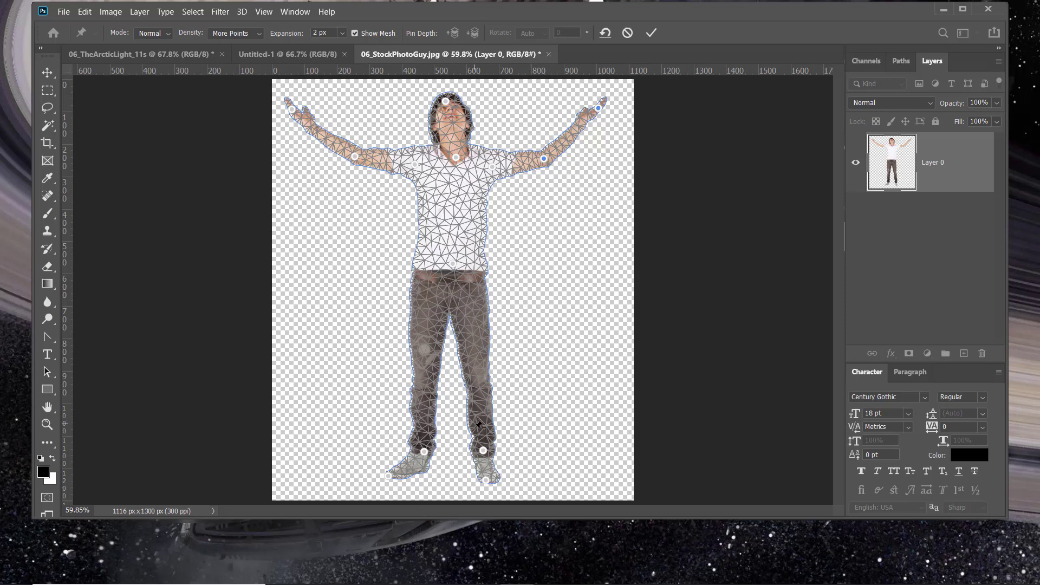
- Add a pin on each knee and apply the puppet warp
click(481, 375)
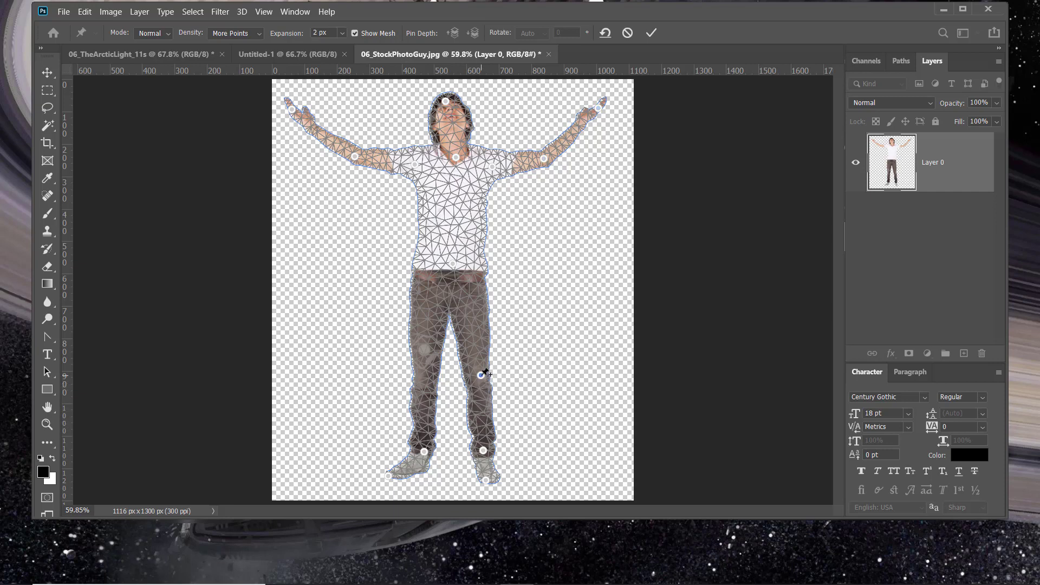
click(424, 378)
click(52, 79)
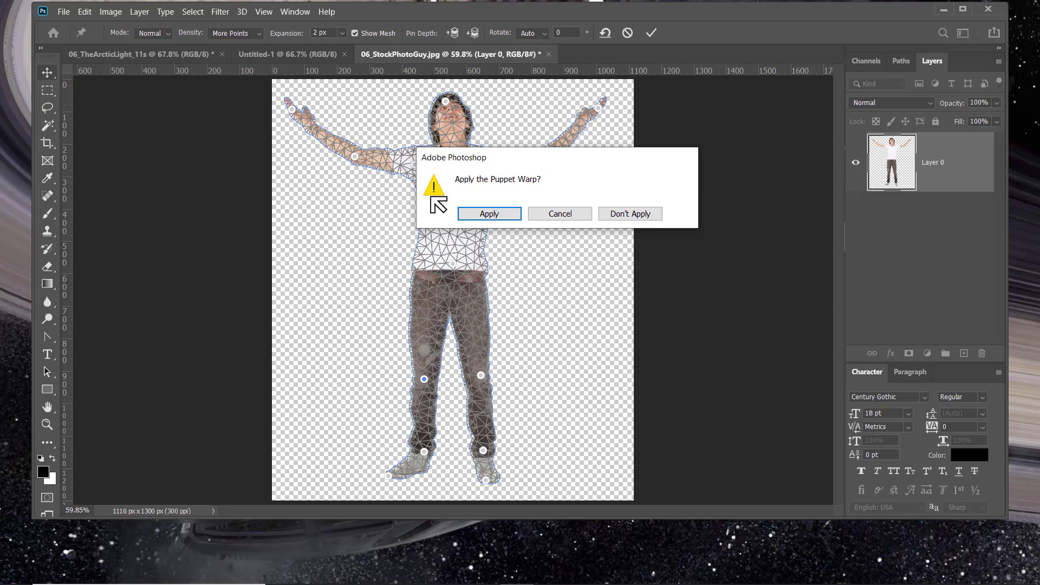
click(512, 219)
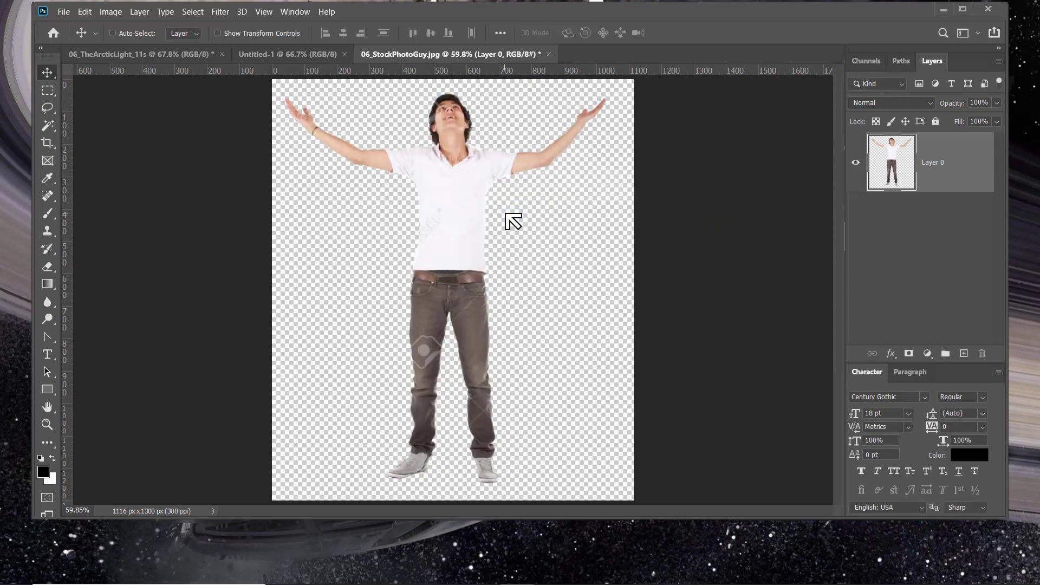
- Duplicate the man's layer and puppet-warp the copy, pinning the shoulder, elbow and hand of the arm on the image's right side
drag(954, 183, 966, 352)
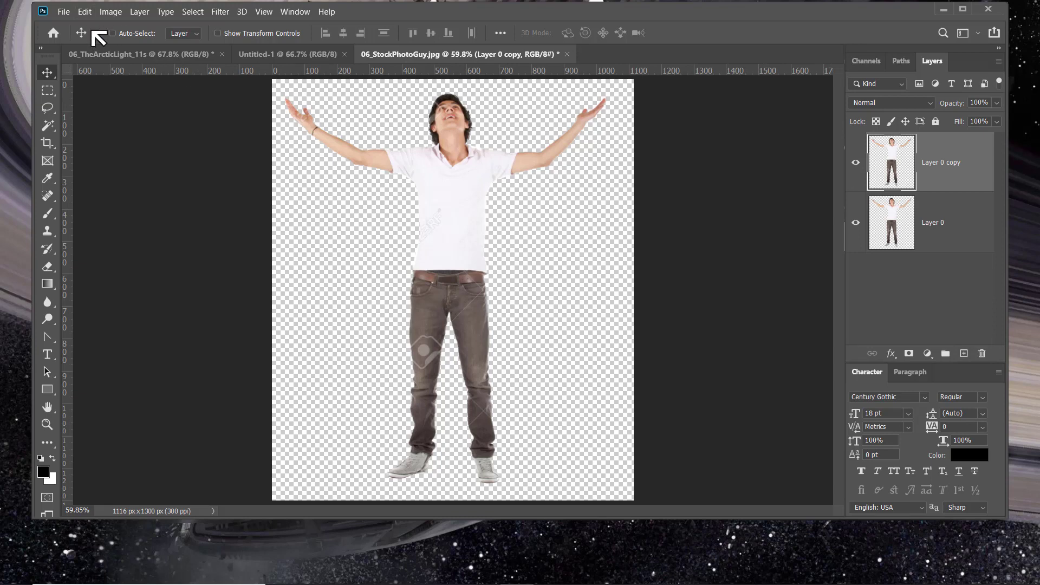
click(85, 12)
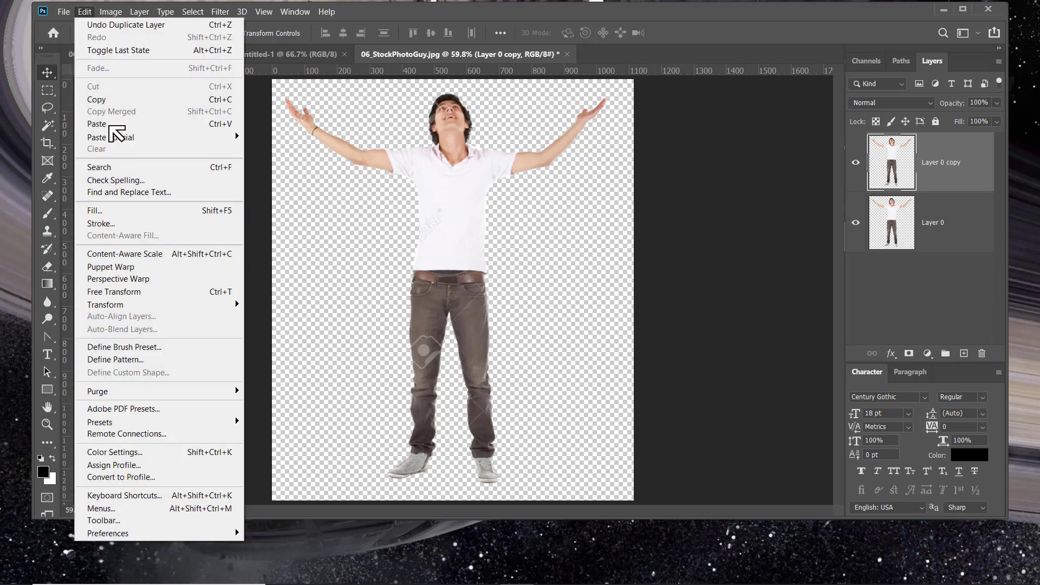
click(140, 269)
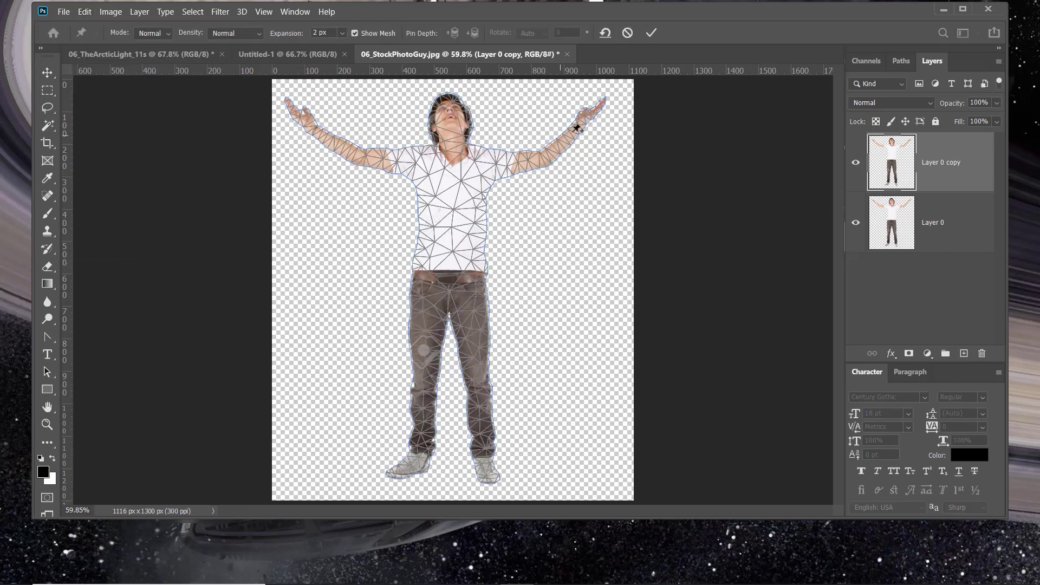
click(482, 165)
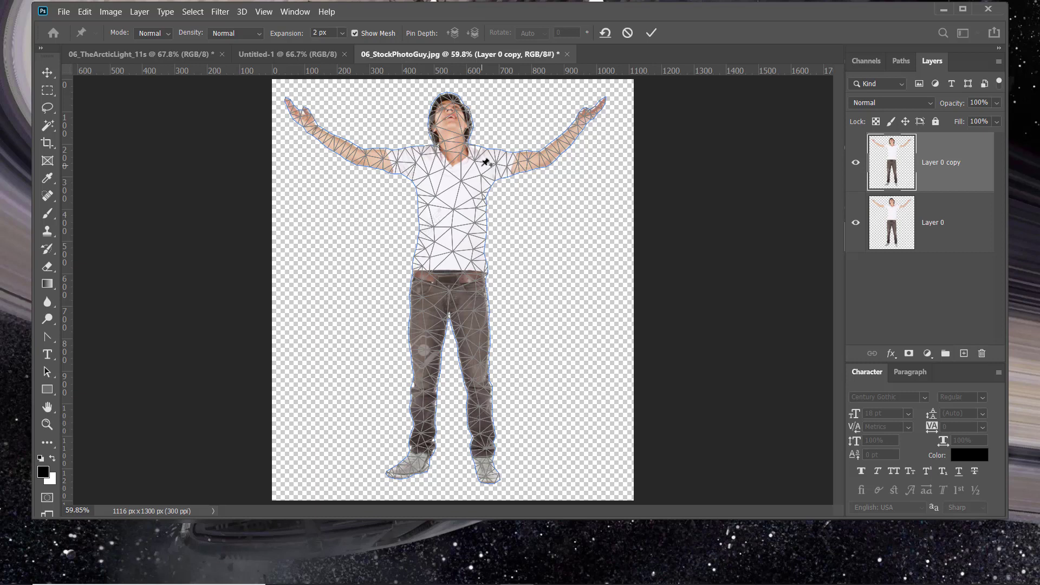
click(542, 158)
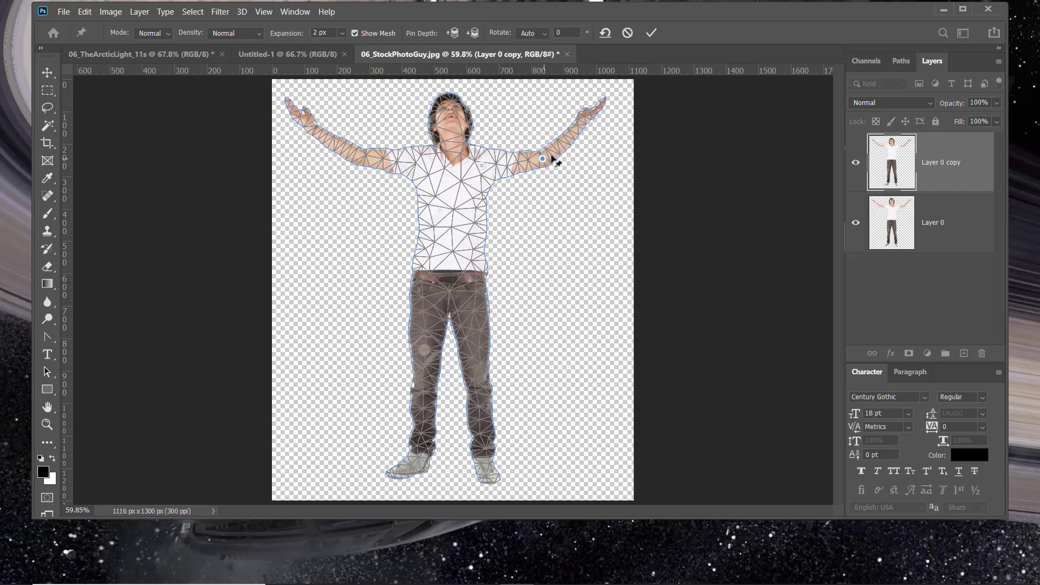
click(591, 113)
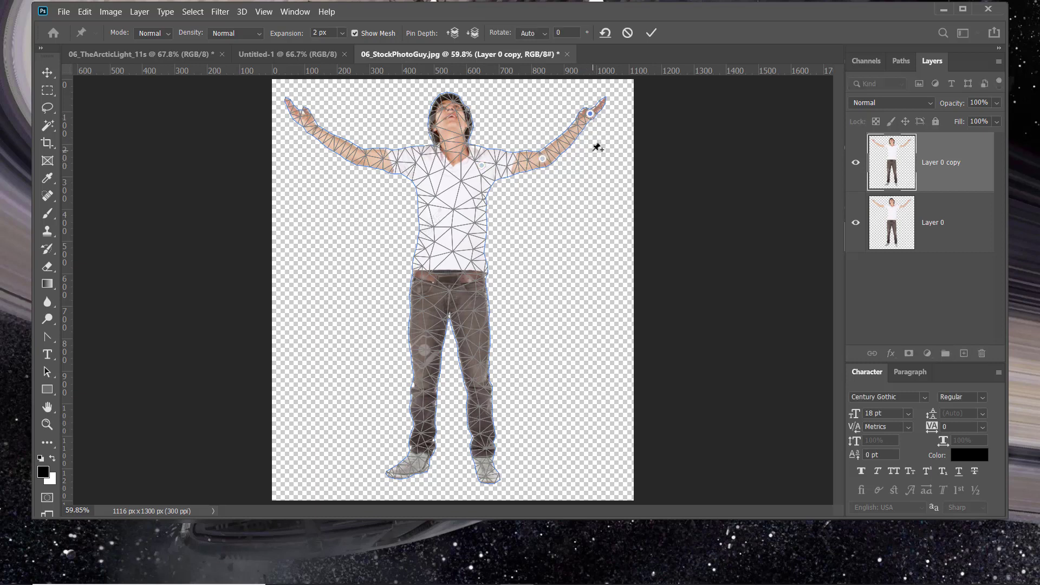
click(590, 114)
mouse_move(591, 115)
mouse_down()
mouse_move(598, 151)
mouse_move(593, 132)
mouse_move(587, 165)
mouse_move(588, 100)
mouse_move(590, 151)
mouse_move(589, 102)
mouse_move(589, 116)
mouse_up()
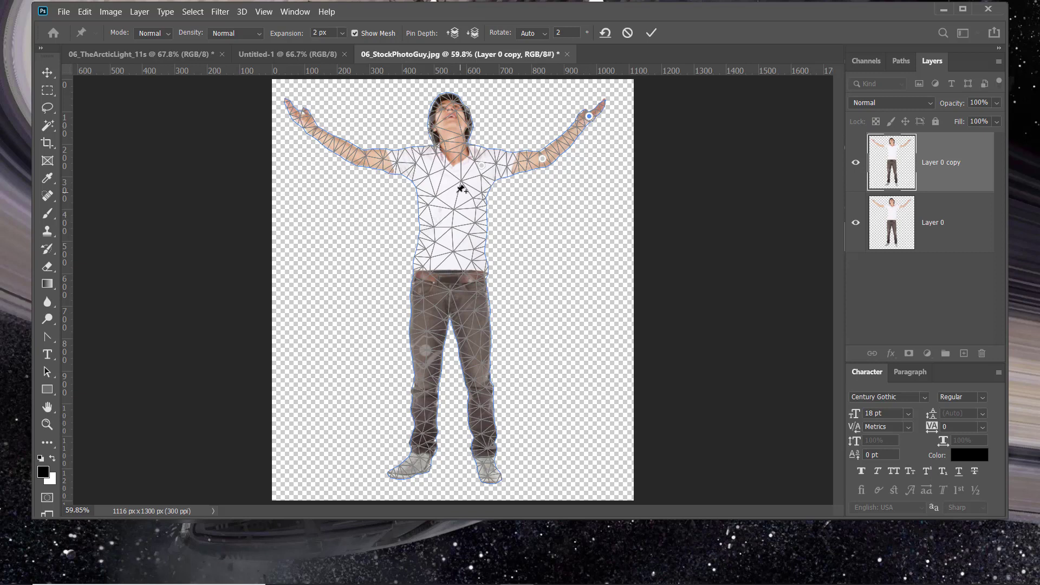
- Add puppet-warp pins to both ankles and to the shoulder on the image's left side
click(479, 165)
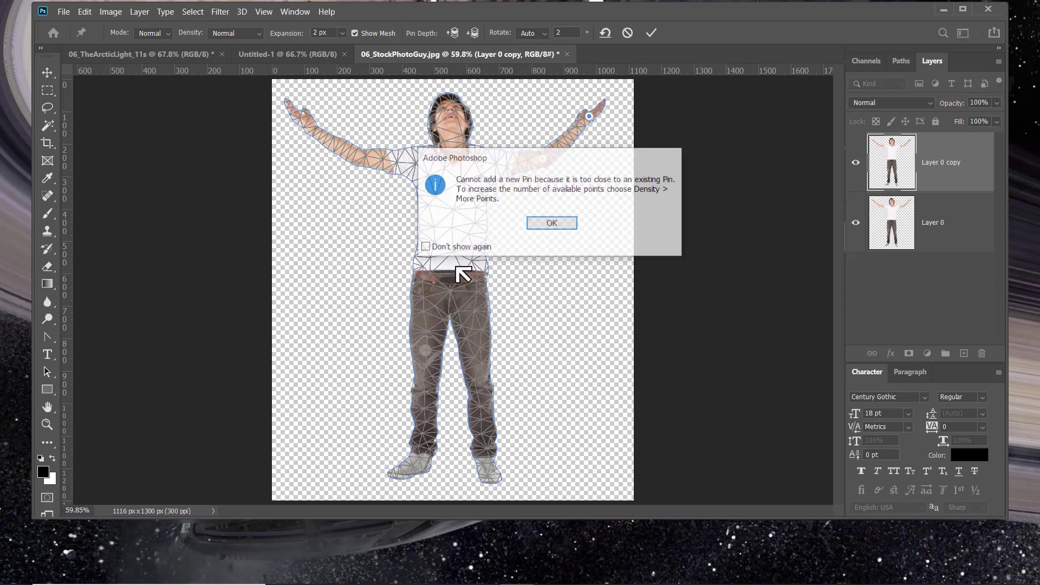
click(552, 223)
click(421, 455)
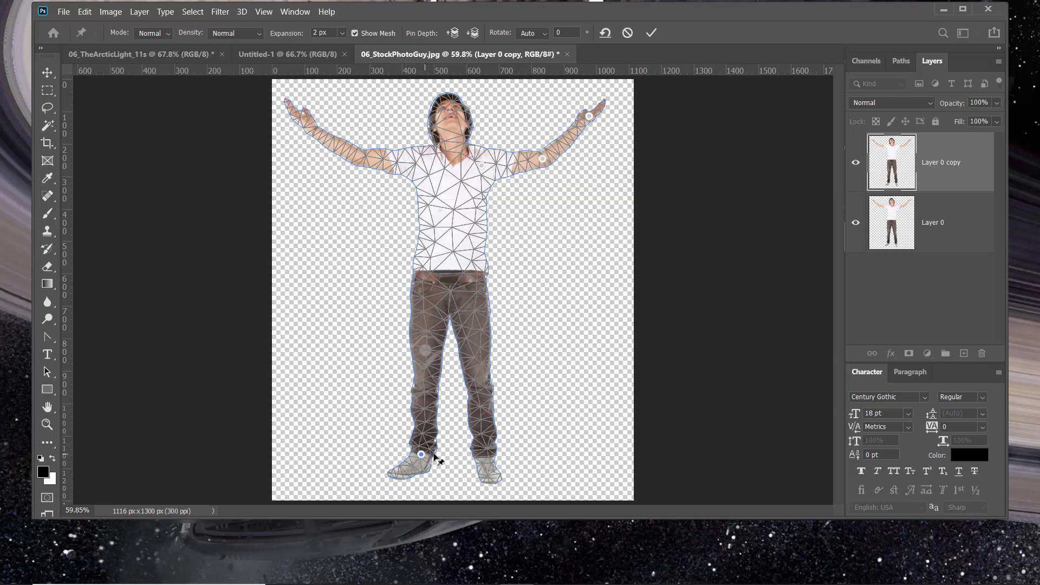
click(484, 452)
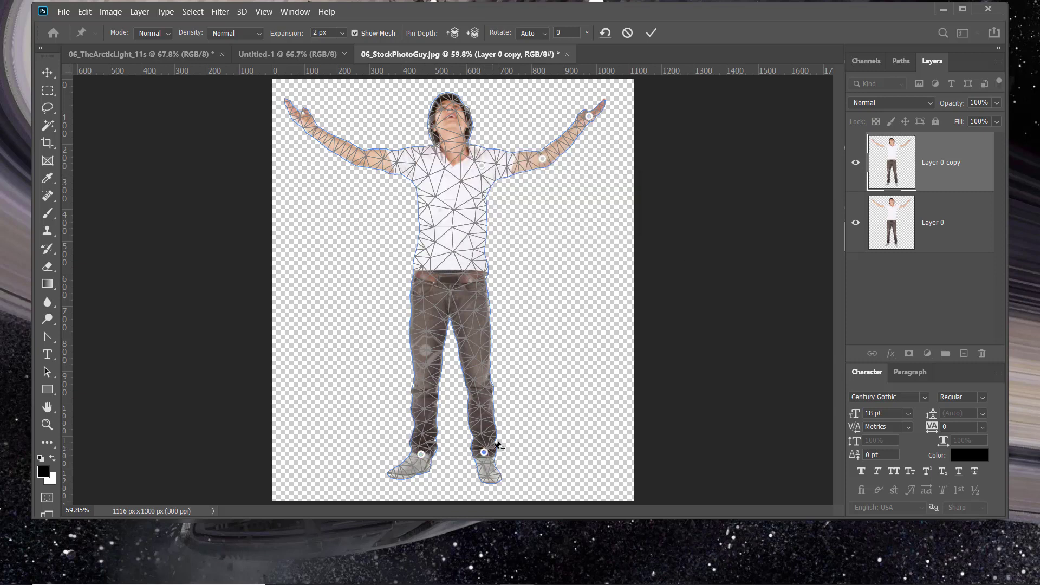
click(391, 162)
- Lower the hand pin on the image's right side slightly so the forearm drops, and apply the puppet warp
mouse_move(590, 117)
mouse_down()
mouse_move(603, 133)
mouse_move(594, 137)
mouse_up()
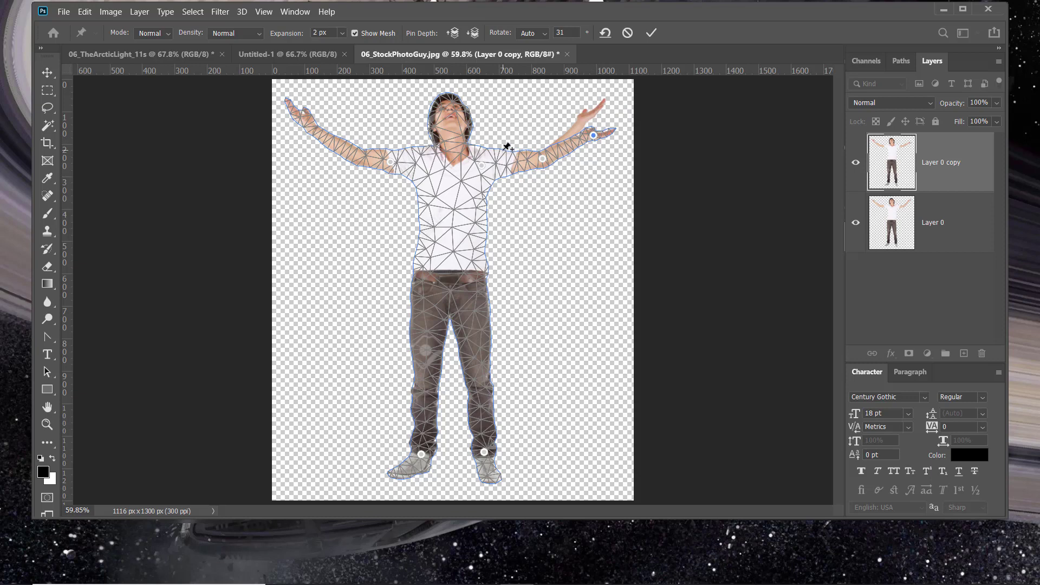
click(48, 79)
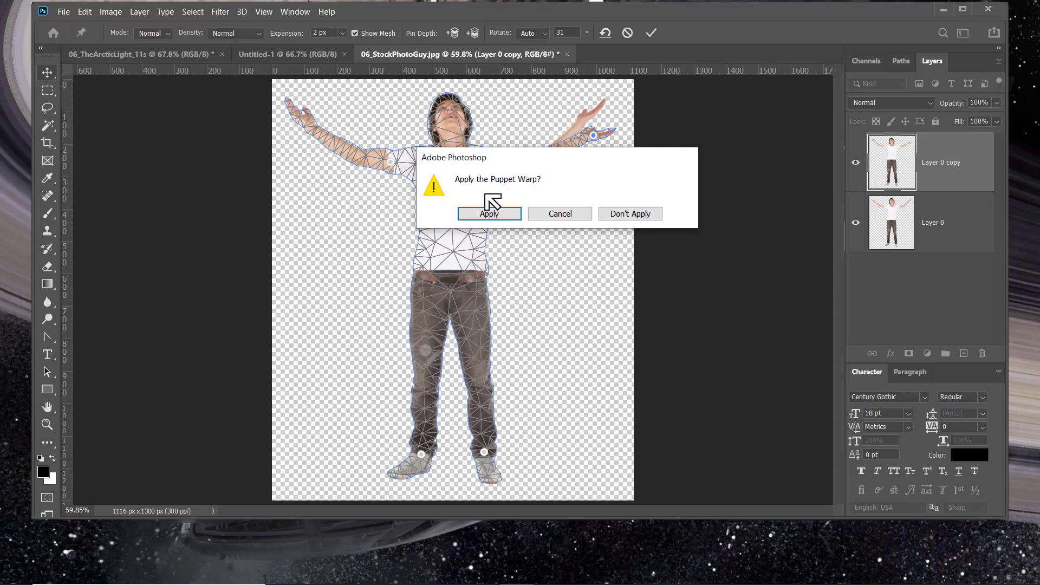
click(494, 214)
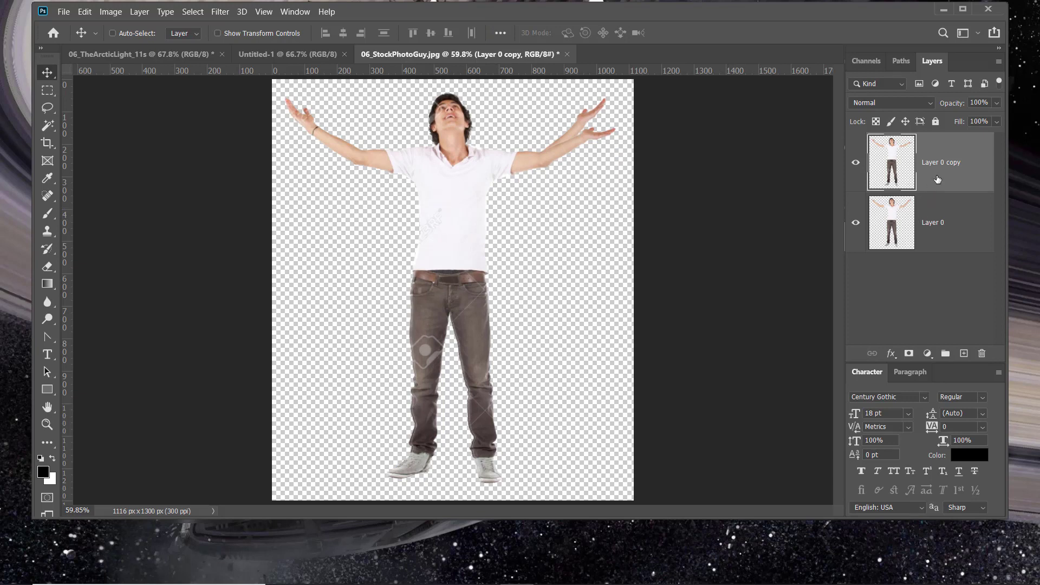
- Duplicate the warped layer and puppet-warp the new copy, pinning the lowered arm's hand, elbow and shoulder, the waist and the opposite shoulder
drag(937, 179, 963, 353)
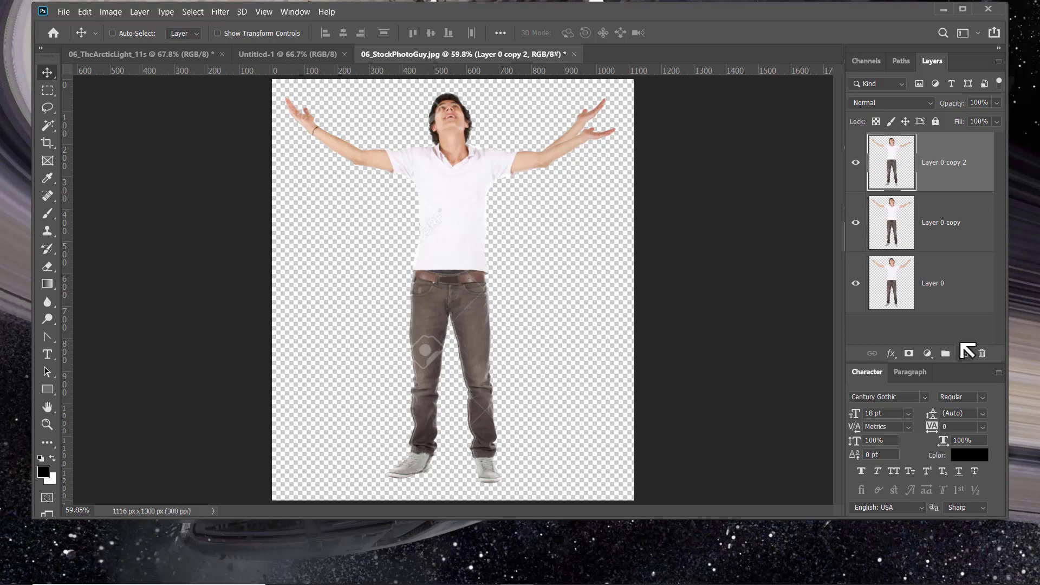
click(85, 12)
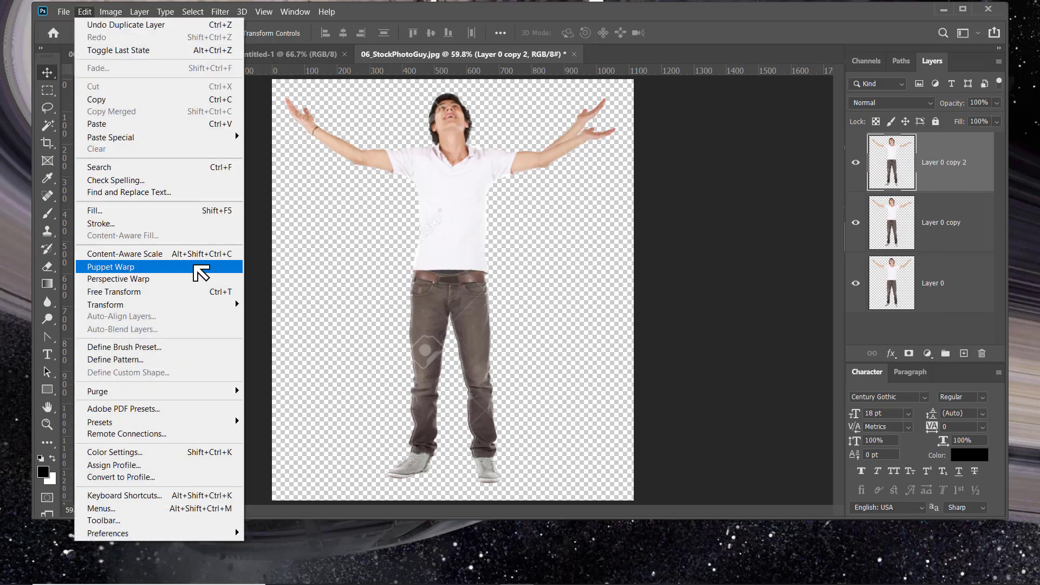
click(200, 273)
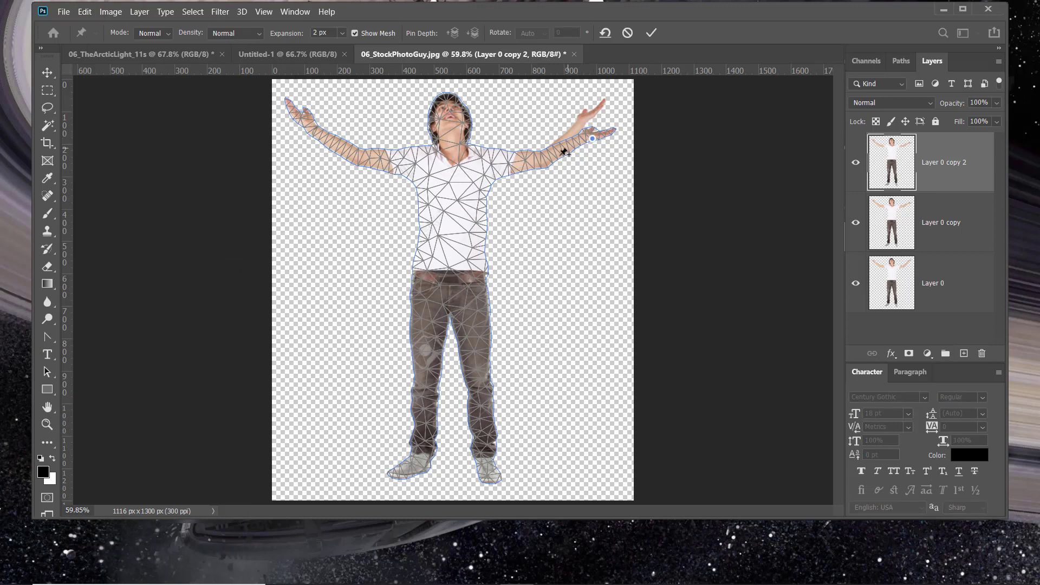
click(542, 164)
click(482, 168)
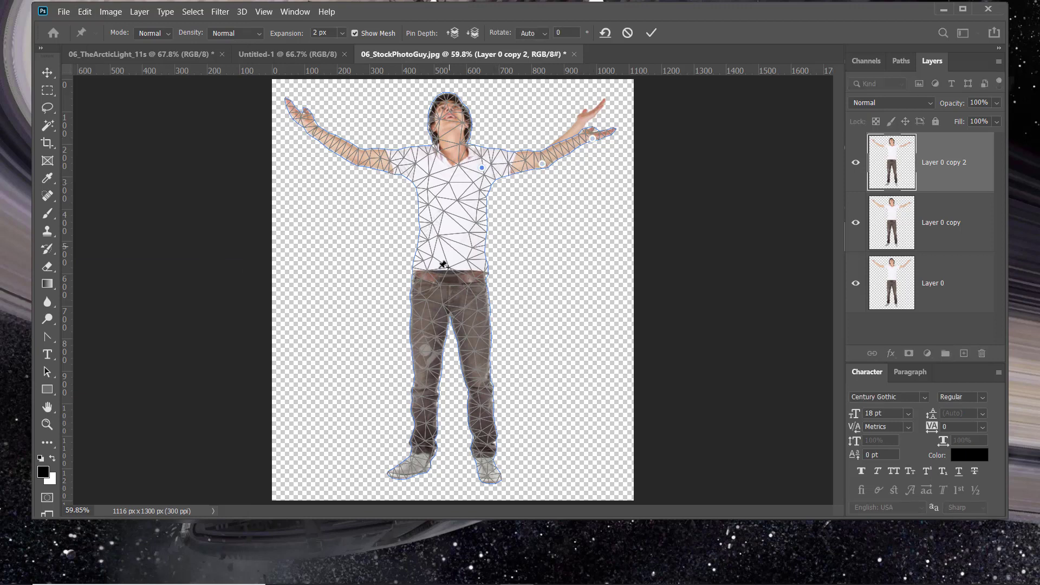
click(448, 278)
click(403, 161)
- Lower the same hand pin further until the forearm is roughly horizontal, and apply the puppet warp
drag(595, 141, 601, 161)
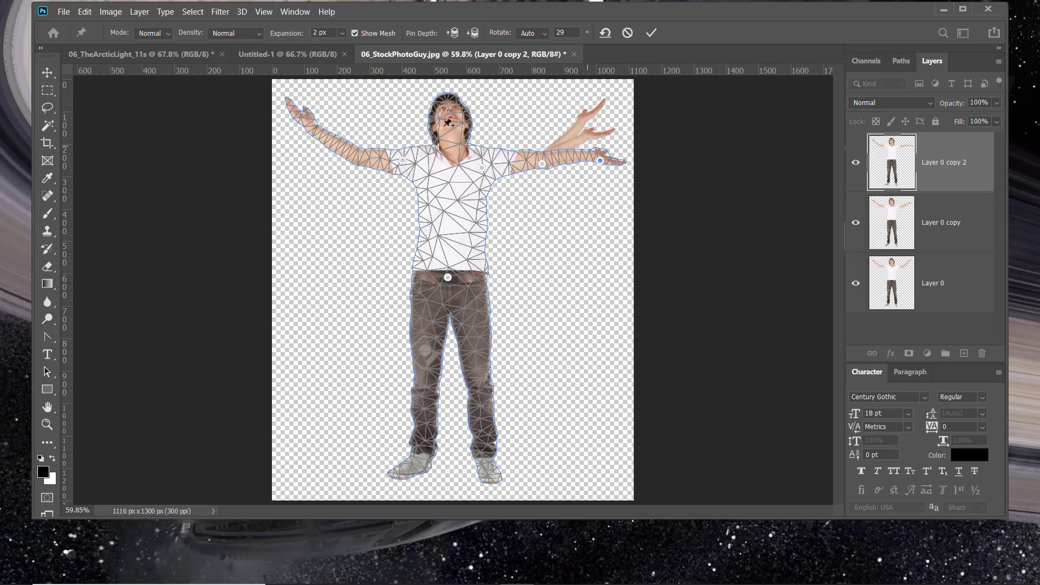
click(47, 73)
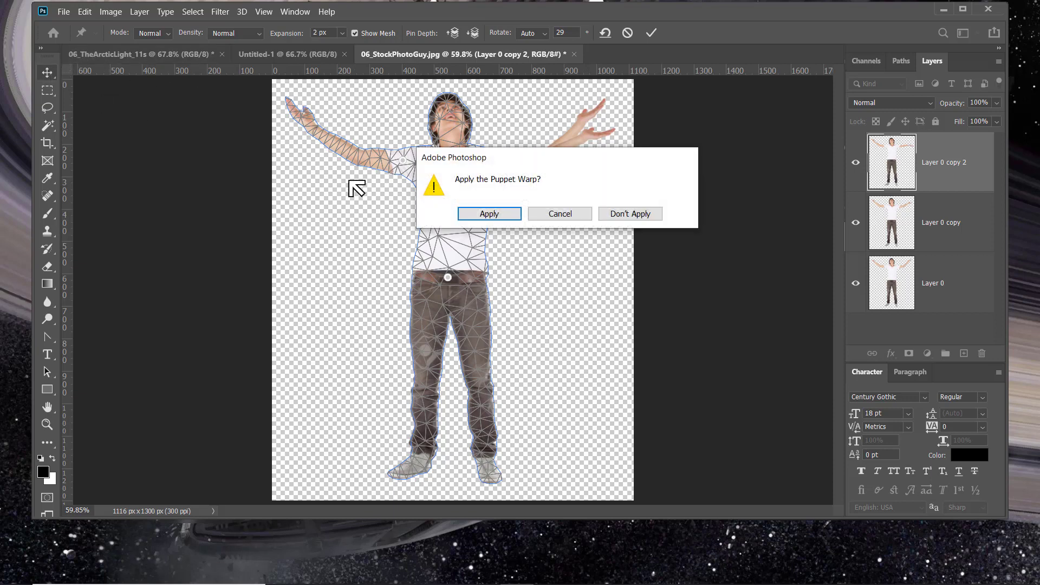
click(491, 214)
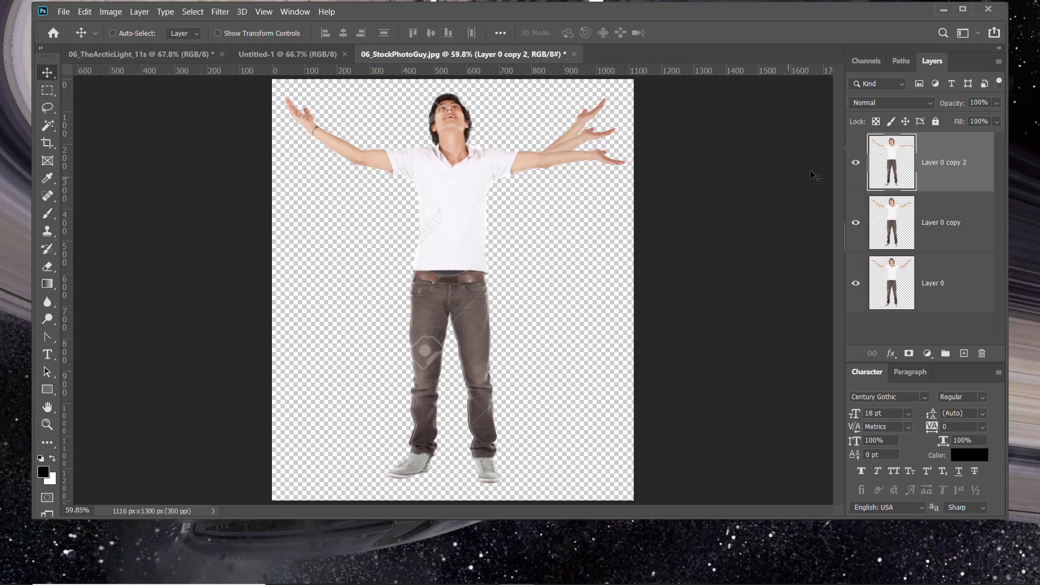
- Hide both layer copies and show them again one by one to preview the arm's movement
click(857, 166)
click(856, 222)
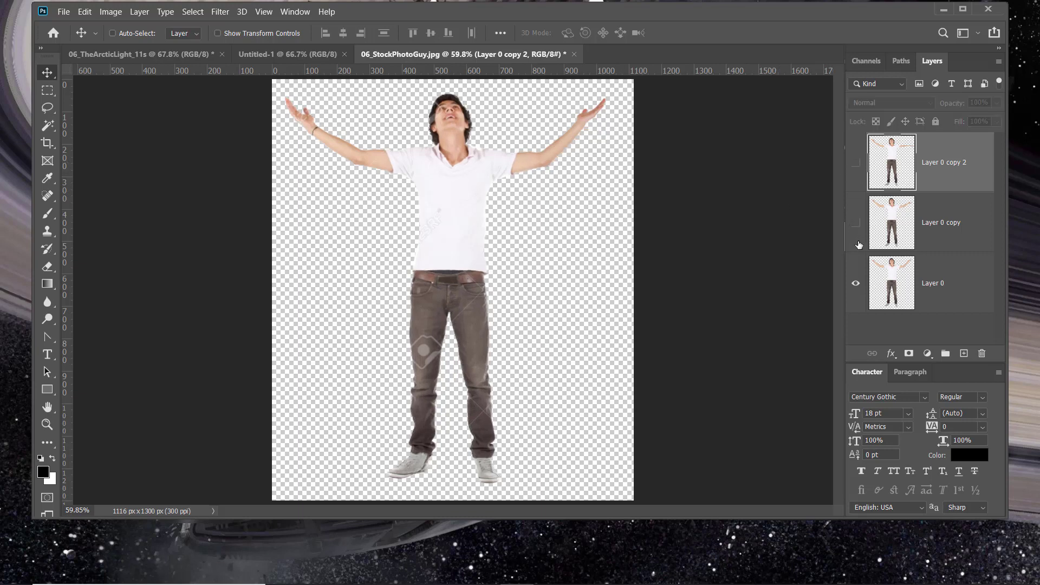
click(856, 223)
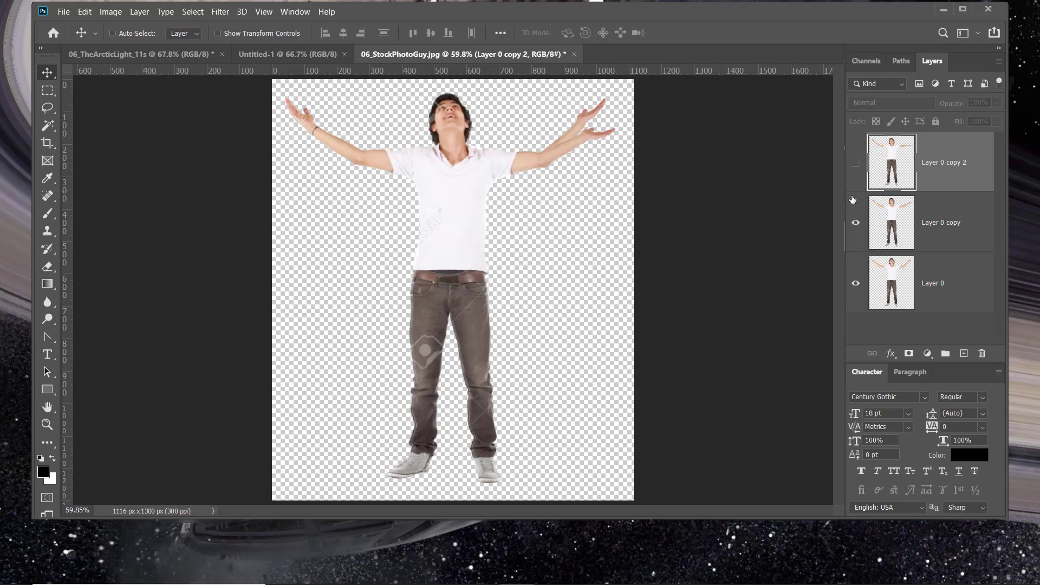
click(856, 162)
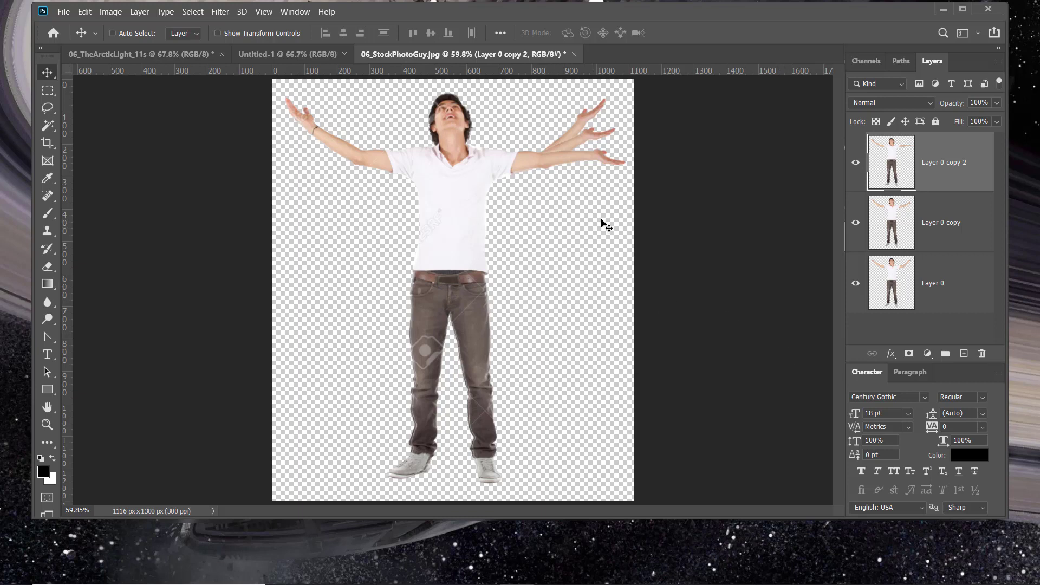
- Open the file 06_WarpedTree.psd from the 99_SendOut folder
click(63, 12)
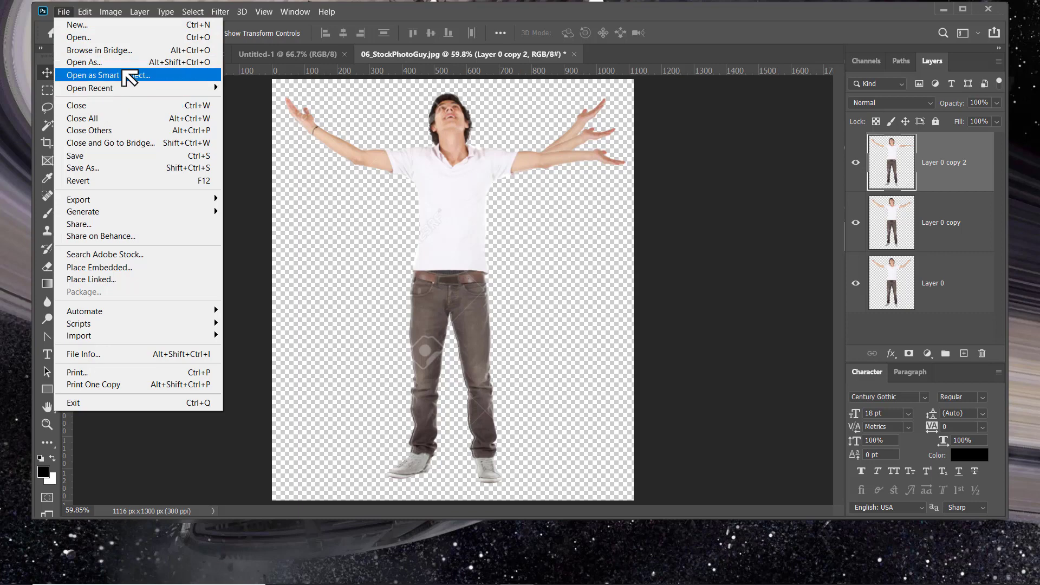
click(126, 37)
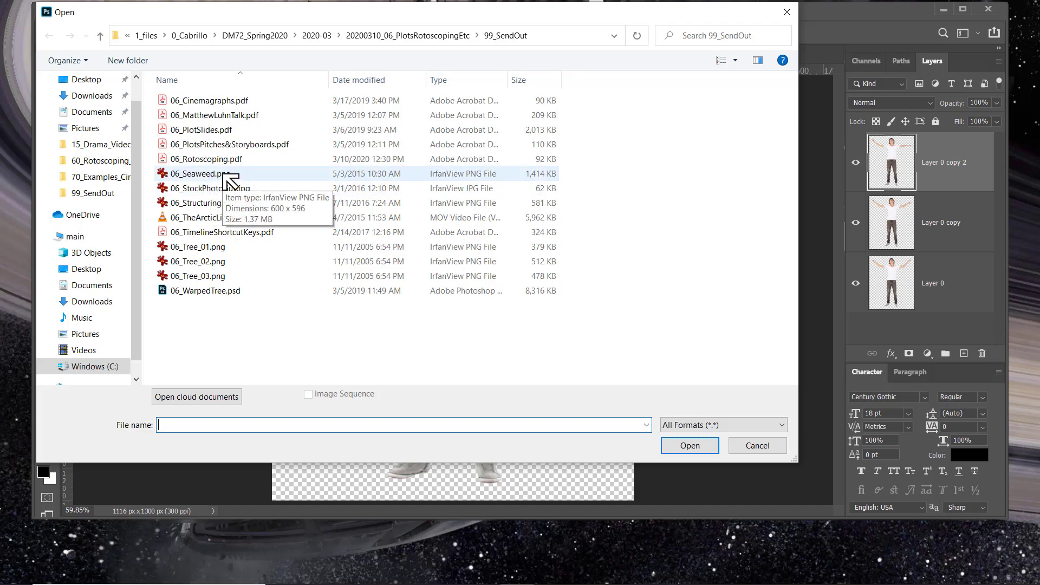
click(239, 291)
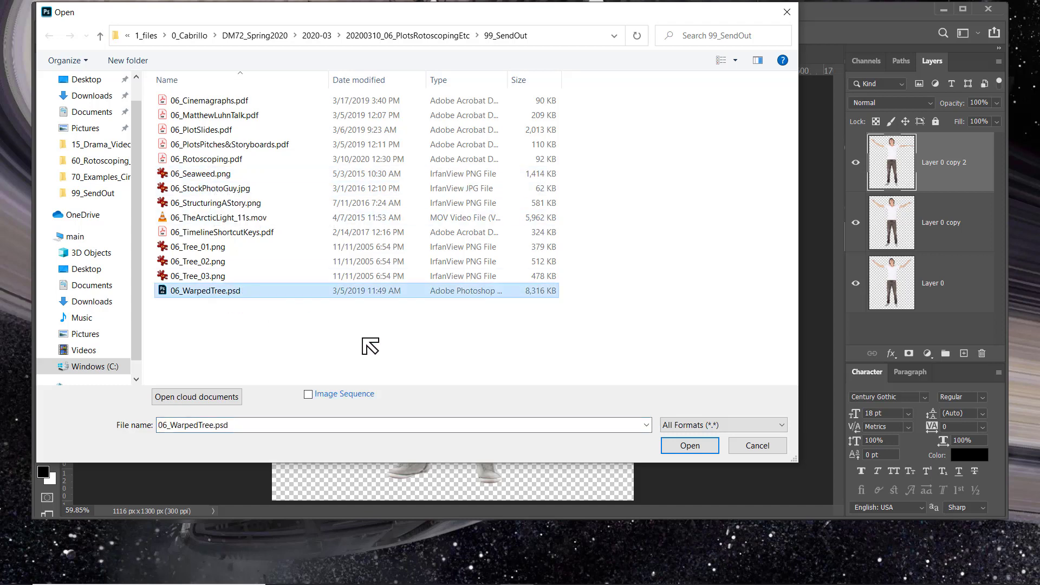
click(677, 445)
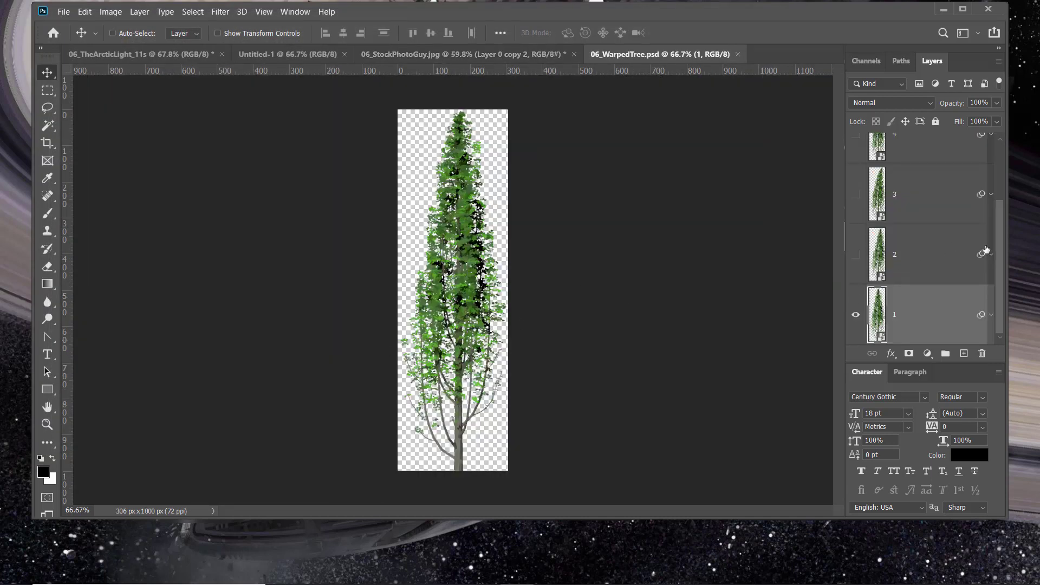
- Show the tree layers 2, 3, 4 and 5 one after another to examine the warped poses
drag(1001, 249, 985, 274)
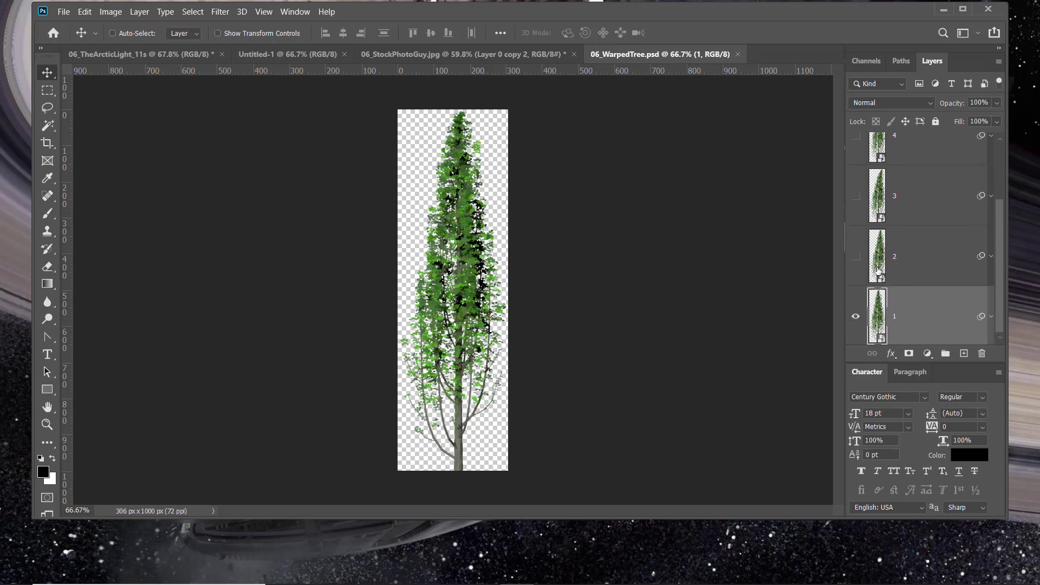
click(856, 257)
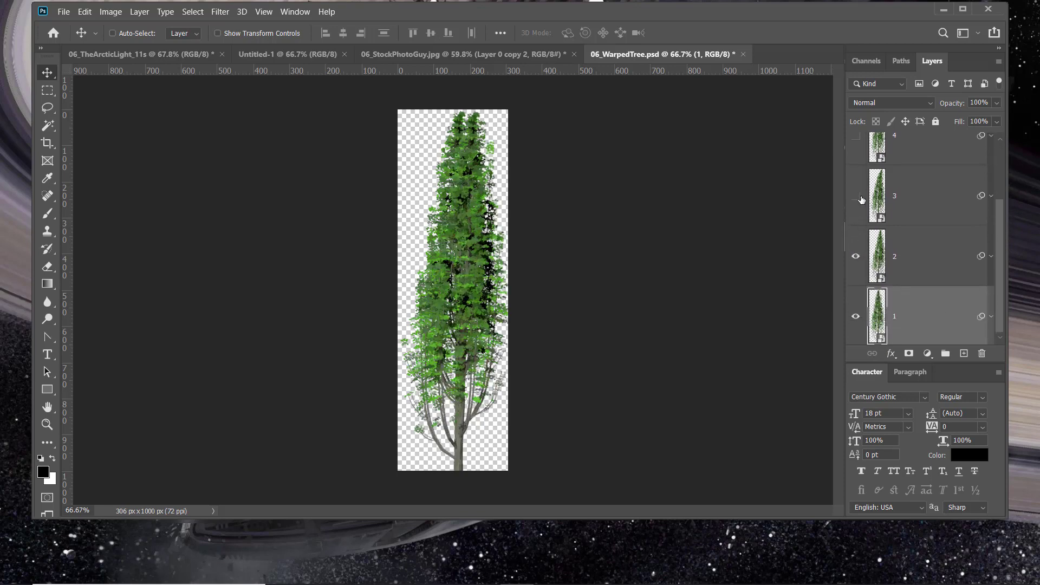
click(863, 199)
click(861, 140)
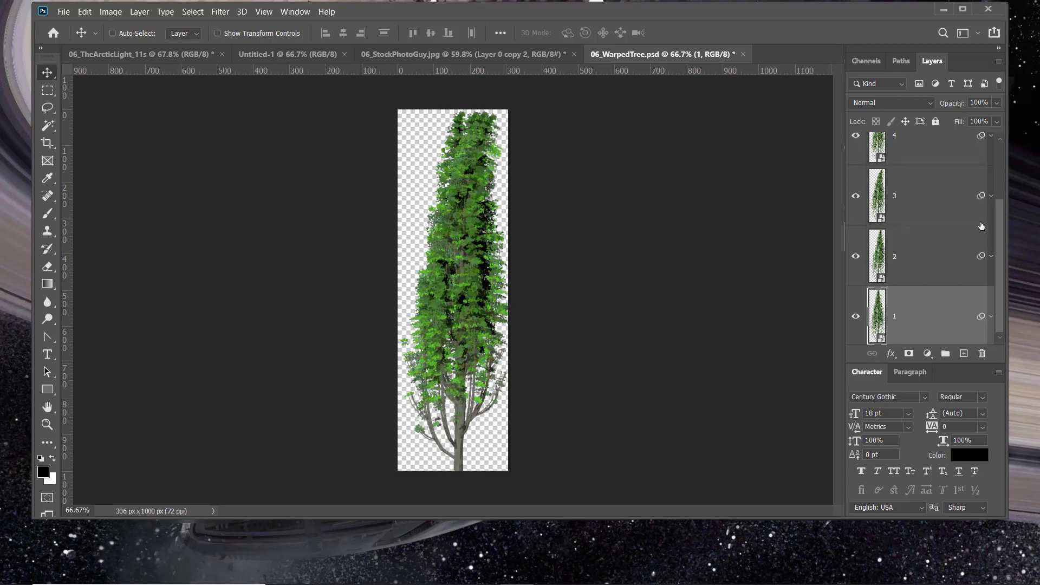
scroll(1001, 239, up, 2)
click(856, 162)
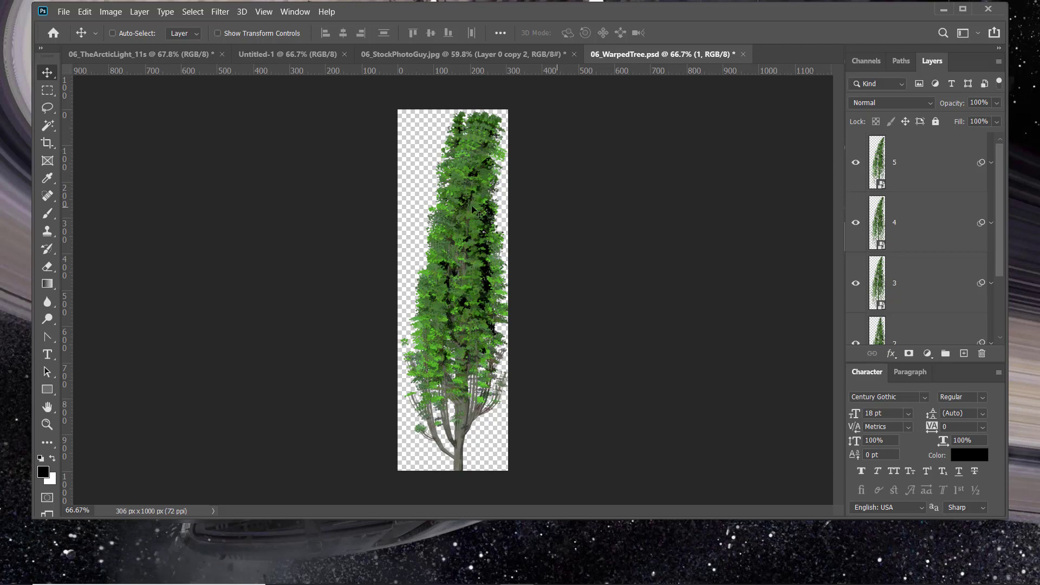
- Hide tree layers 5, 4, 3 and 2 again, leaving only layer 1 visible
click(856, 173)
click(856, 225)
click(855, 285)
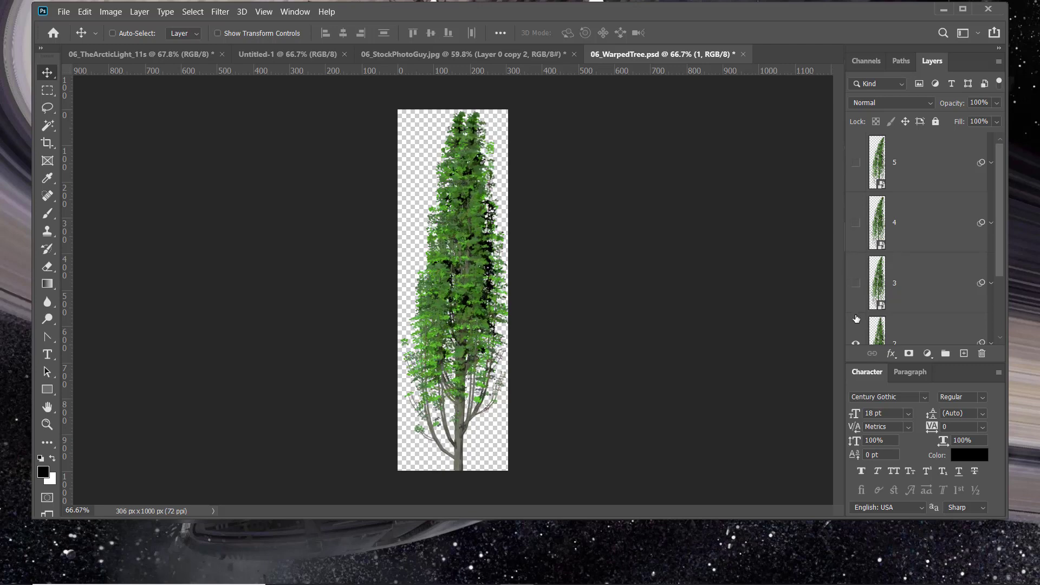
click(856, 341)
scroll(906, 278, down, 2)
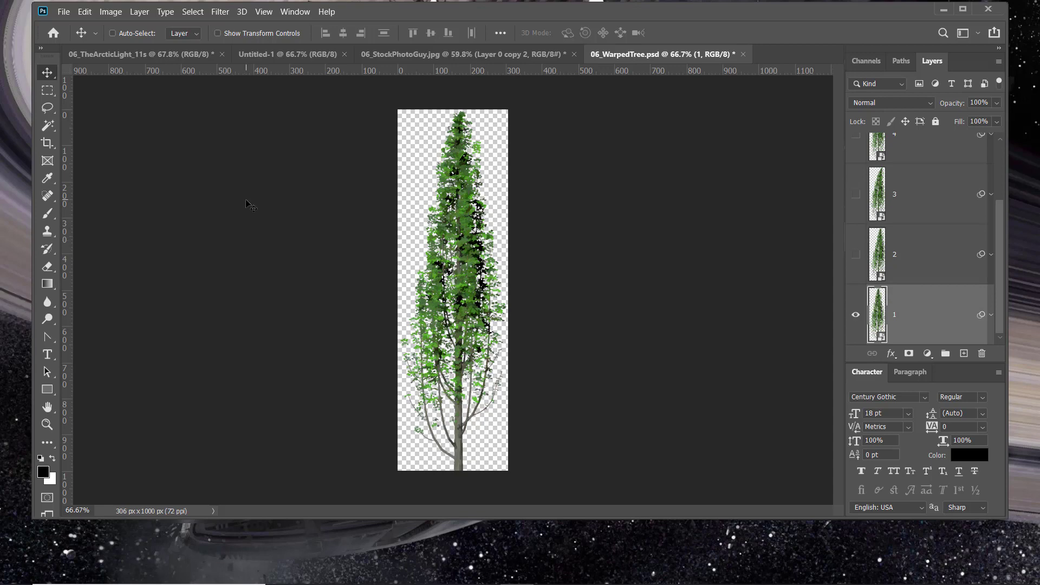
key(alt+Tab)
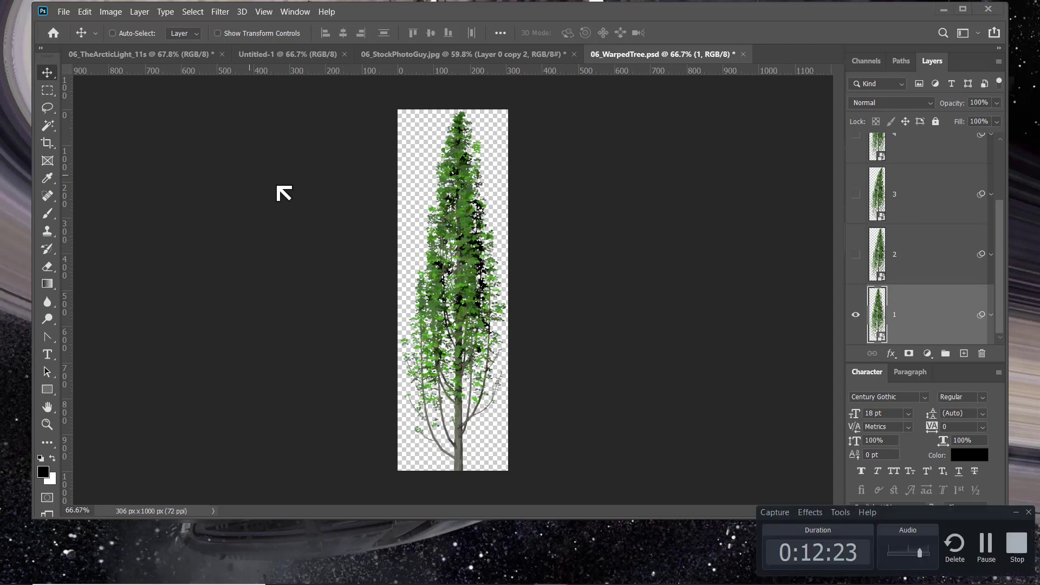